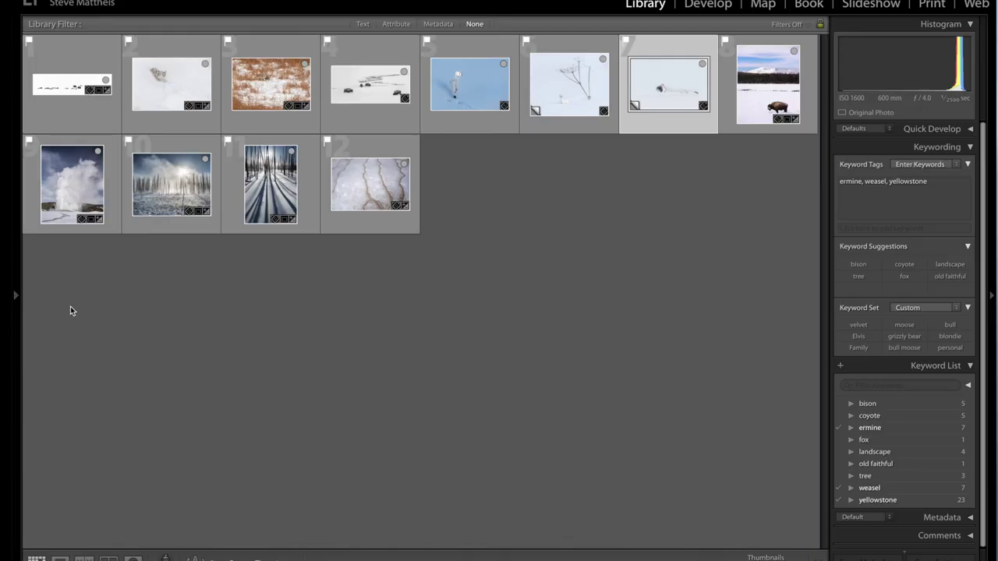
Pin the left panel, enlarge grid thumbnails, and start a 24-page Blurb book in the Book module
mouse_move(14, 295)
key("equal")
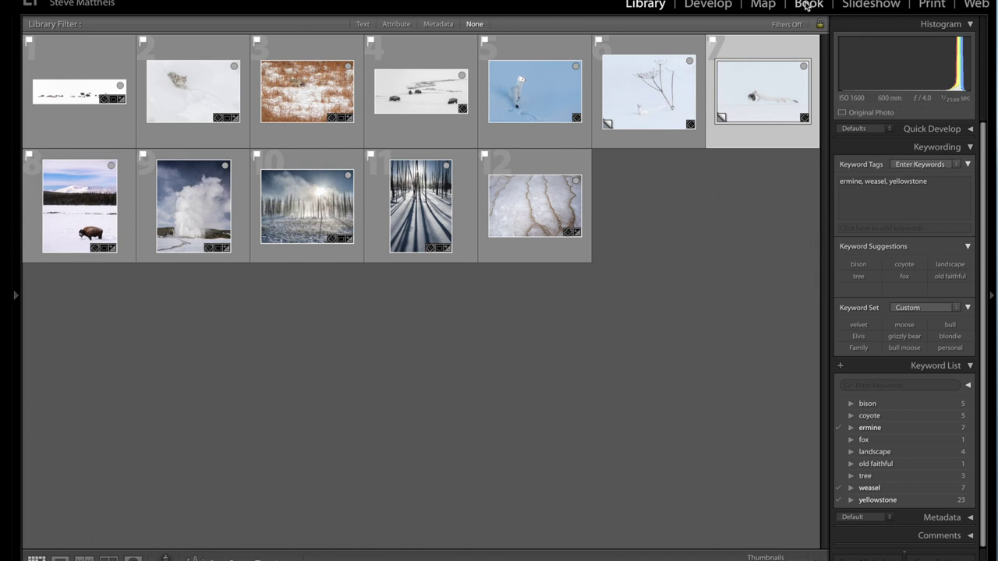
left_click(12, 301)
left_click(81, 339)
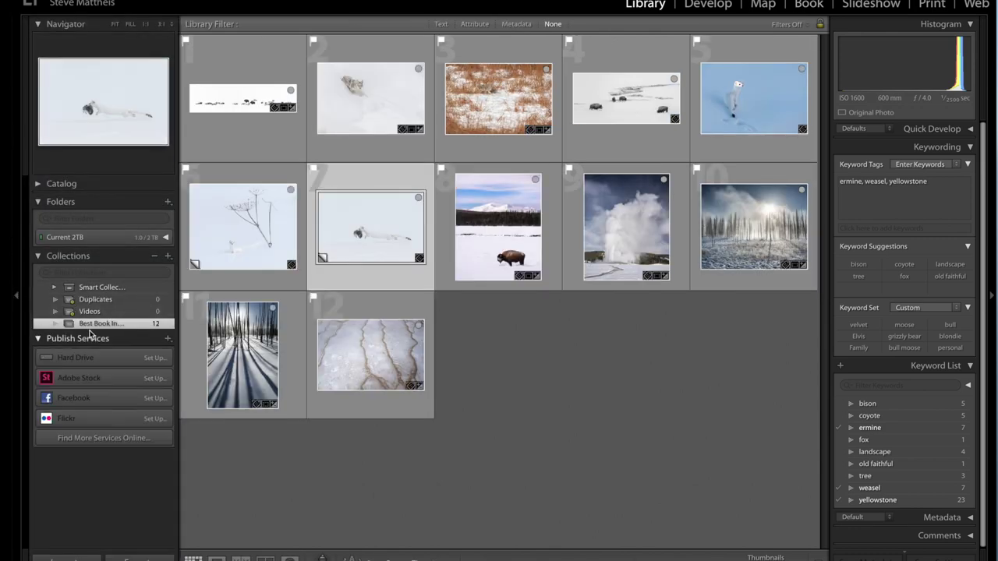
left_click(85, 338)
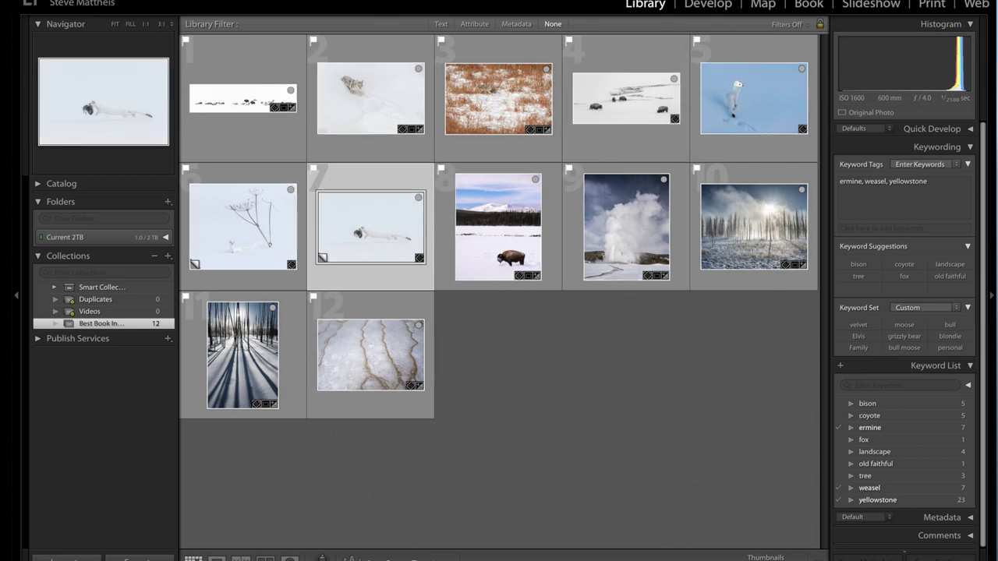
left_click(809, 5)
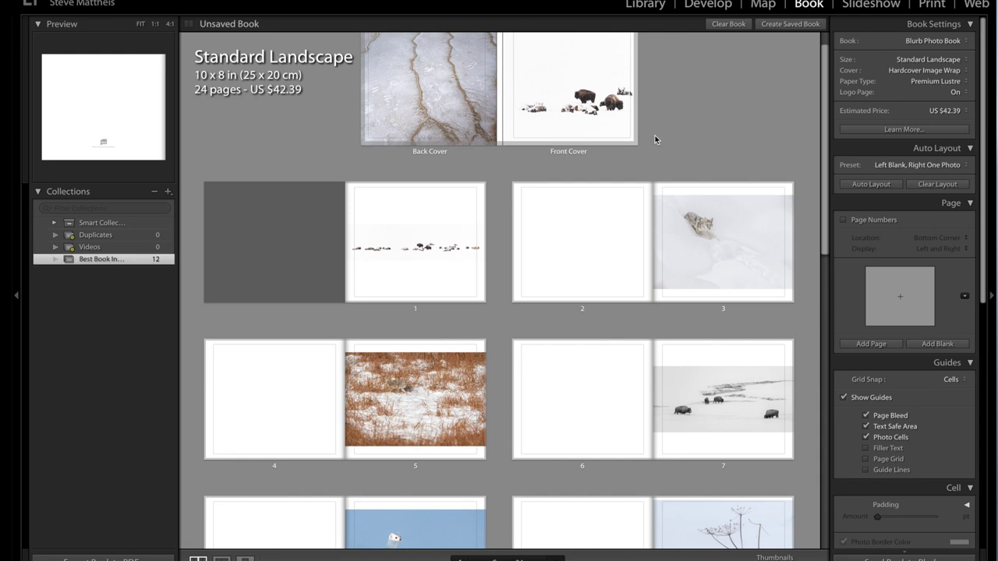
Review the auto-filled 24-page book, including the last page and the 22–23 spread, then check layout presets
scroll(721, 122, "up", 1)
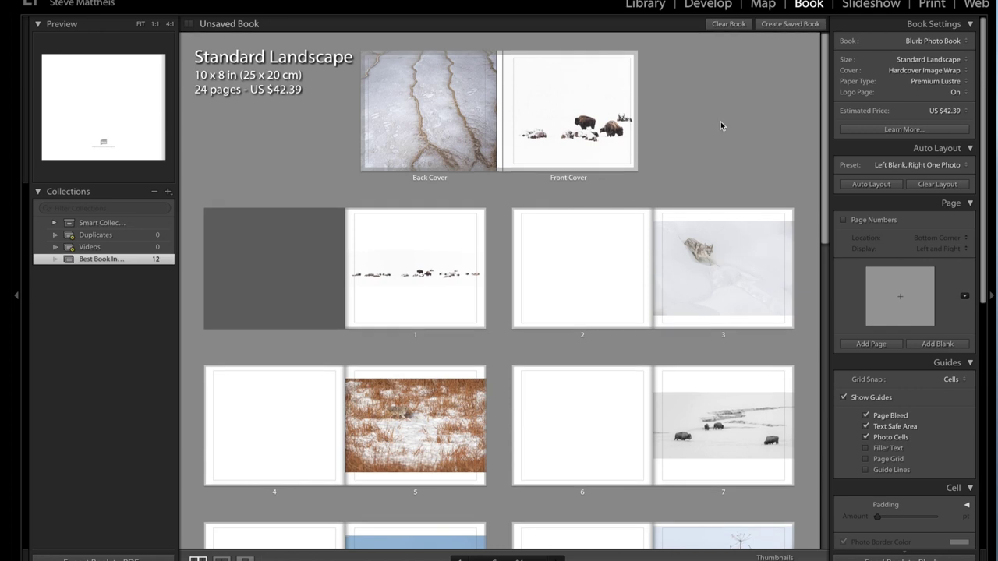
scroll(721, 122, "down", 4)
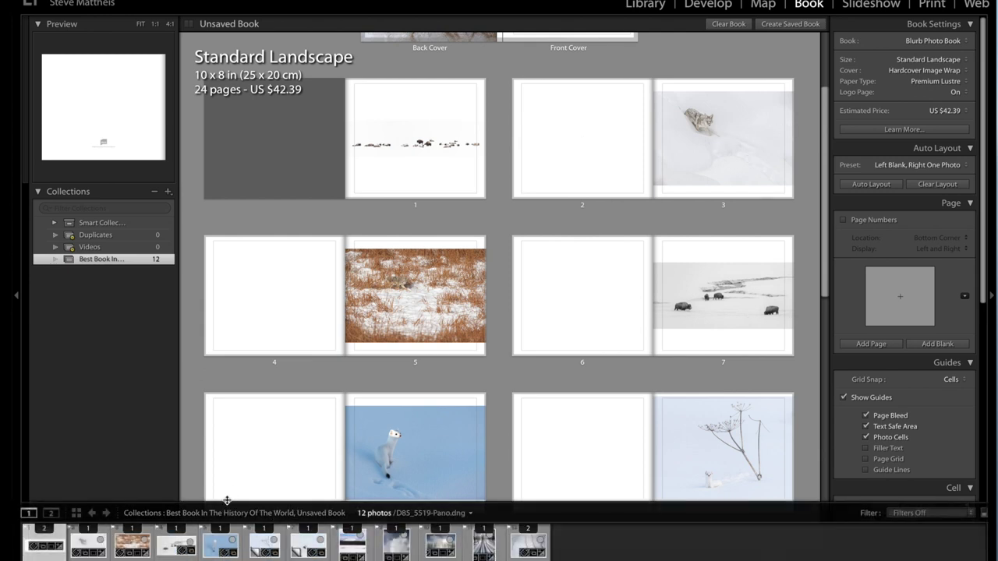
key("ctrl+r")
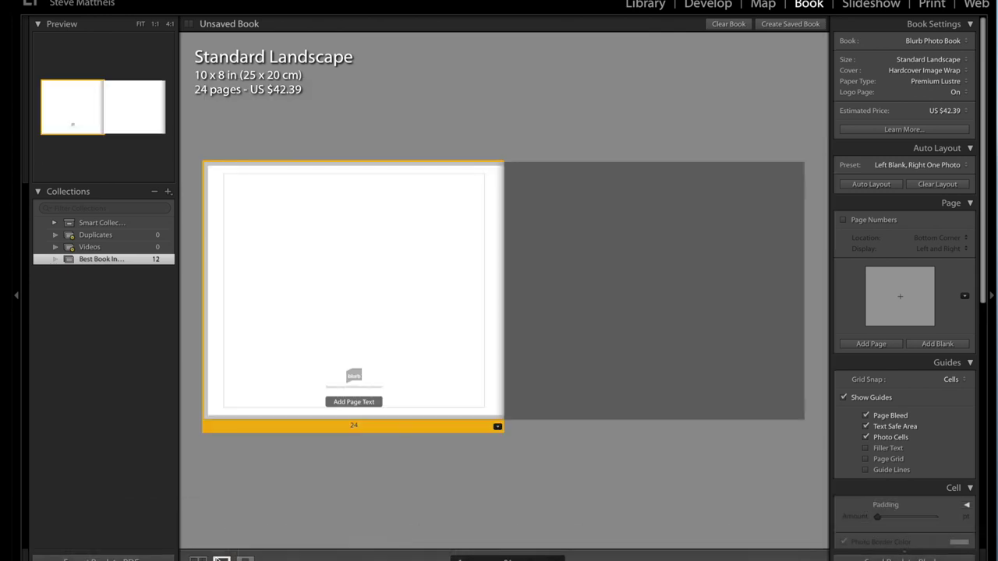
key("Left")
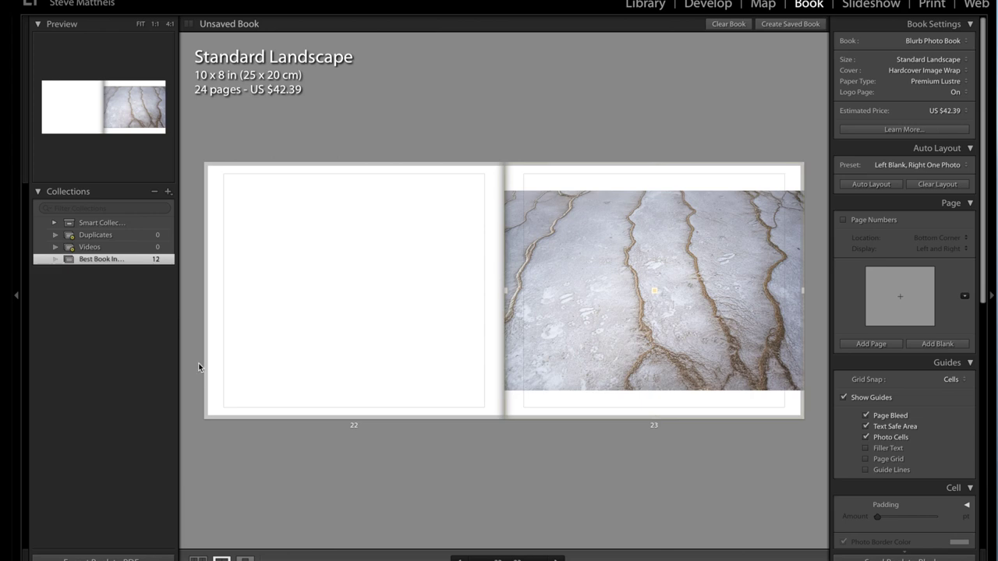
key("ctrl+e")
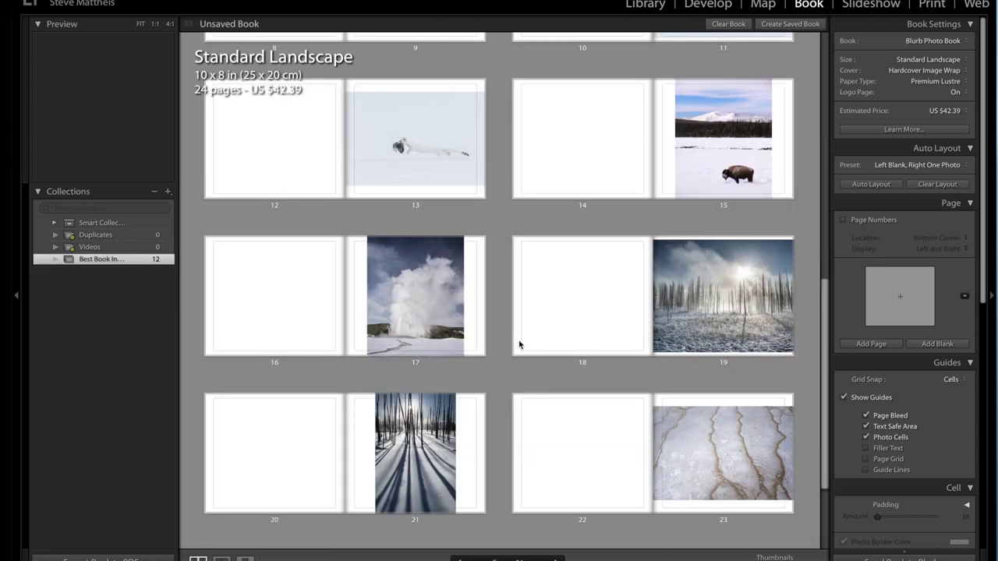
left_click(931, 172)
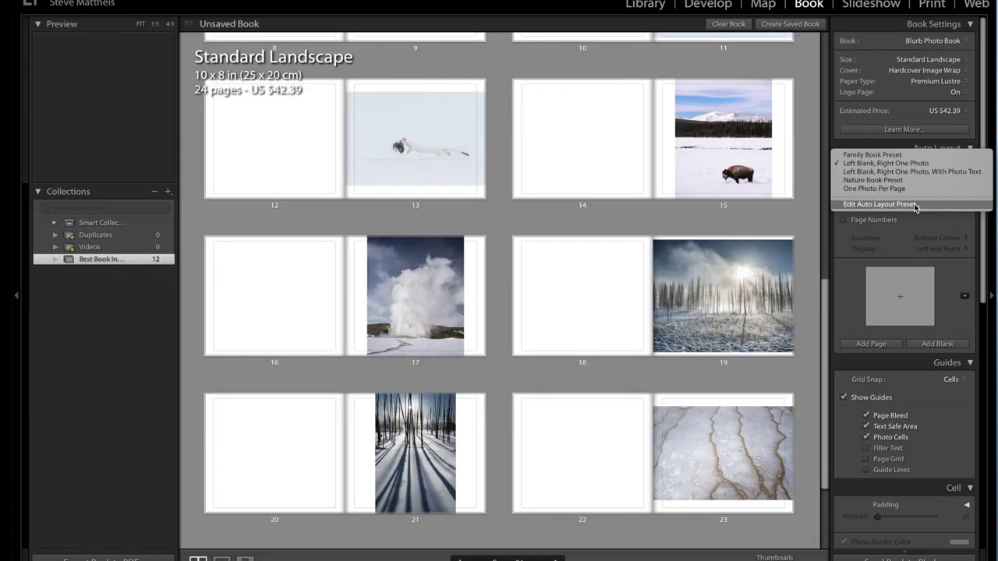
Edit the auto layout preset: left pages same as right, bordered single-photo layout, photos zoomed to Fit
left_click(880, 204)
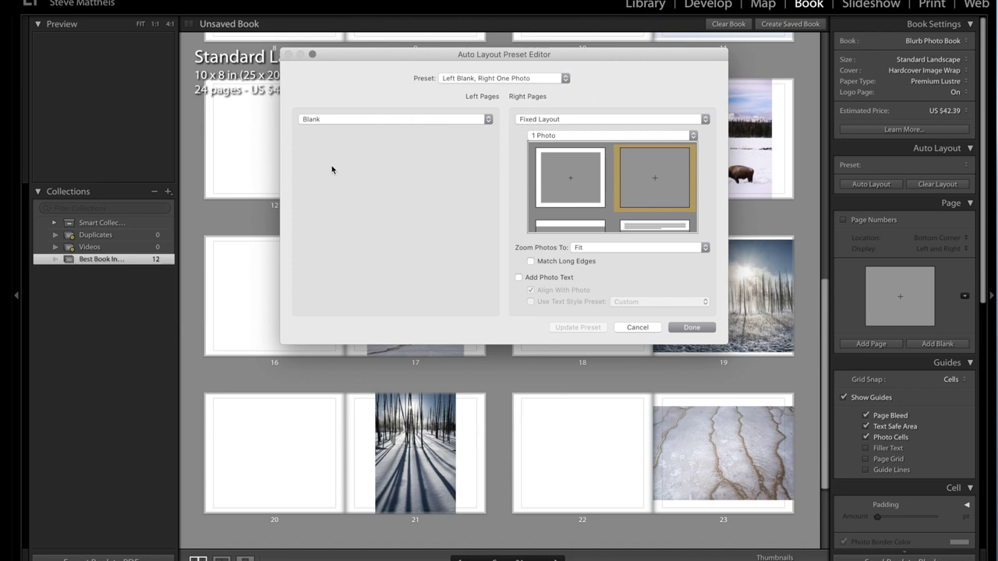
left_click(387, 120)
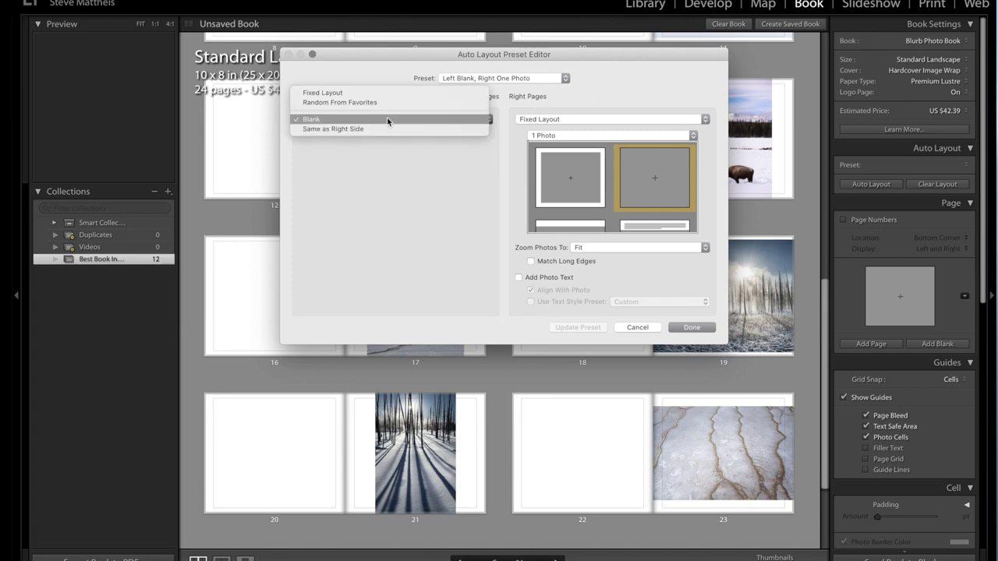
left_click(383, 128)
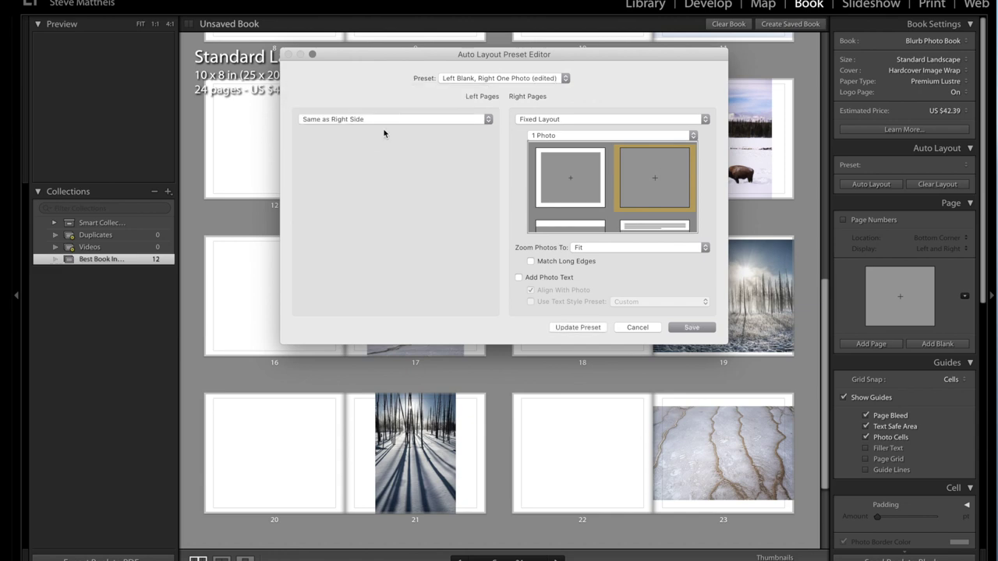
left_click(589, 179)
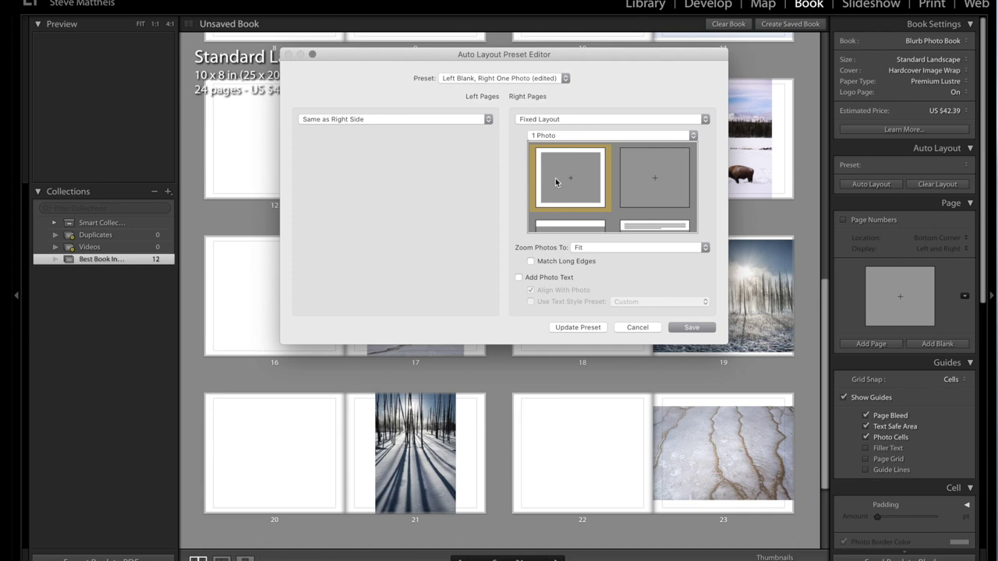
left_click(652, 172)
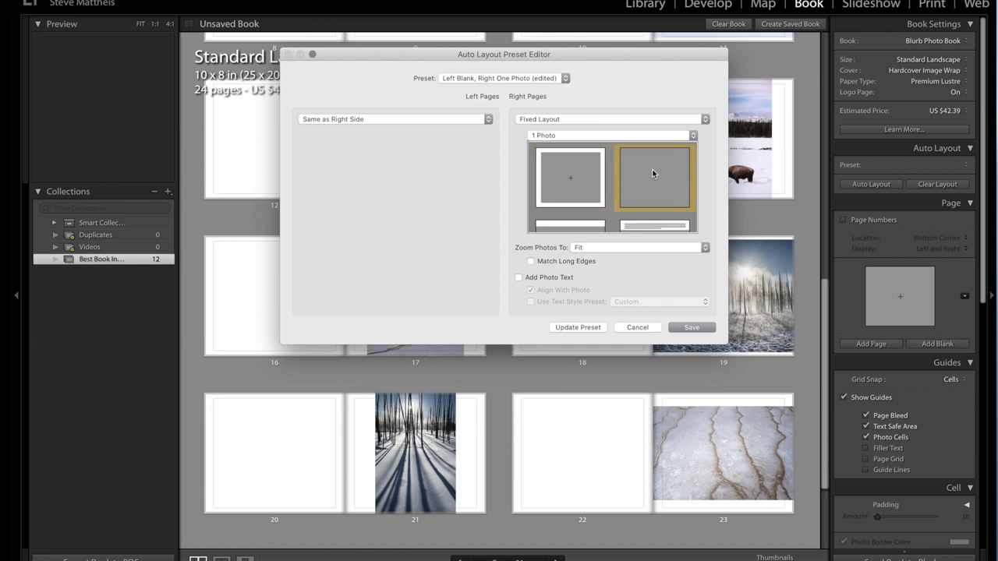
left_click(588, 196)
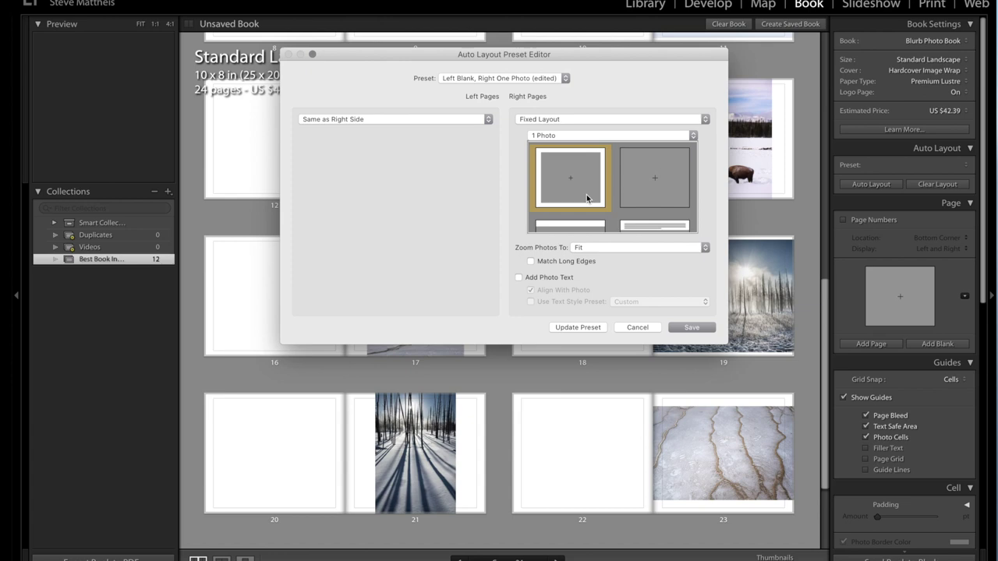
left_click(621, 248)
Save these settings as a new auto layout preset named 'Youtube'
left_click(689, 329)
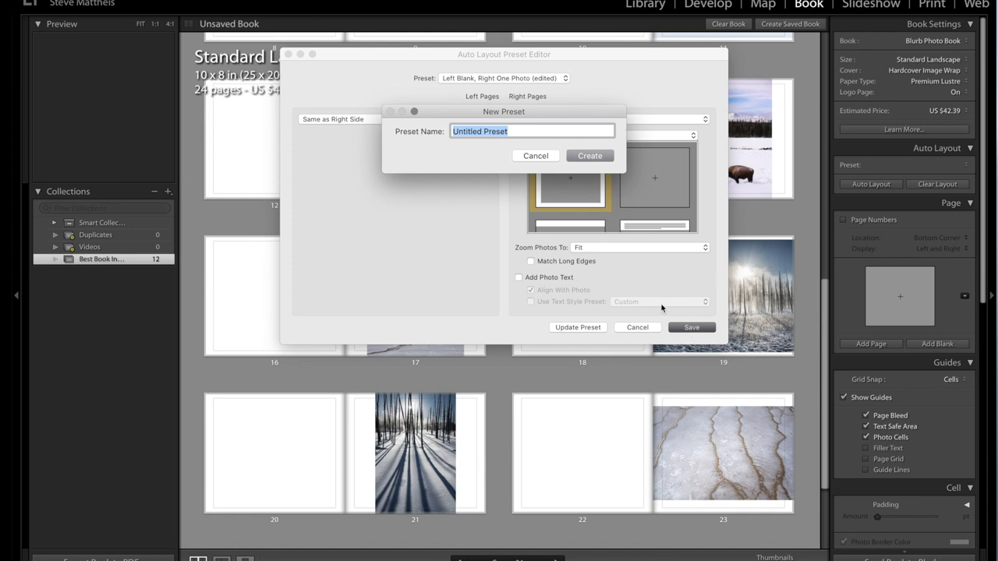
type("Y")
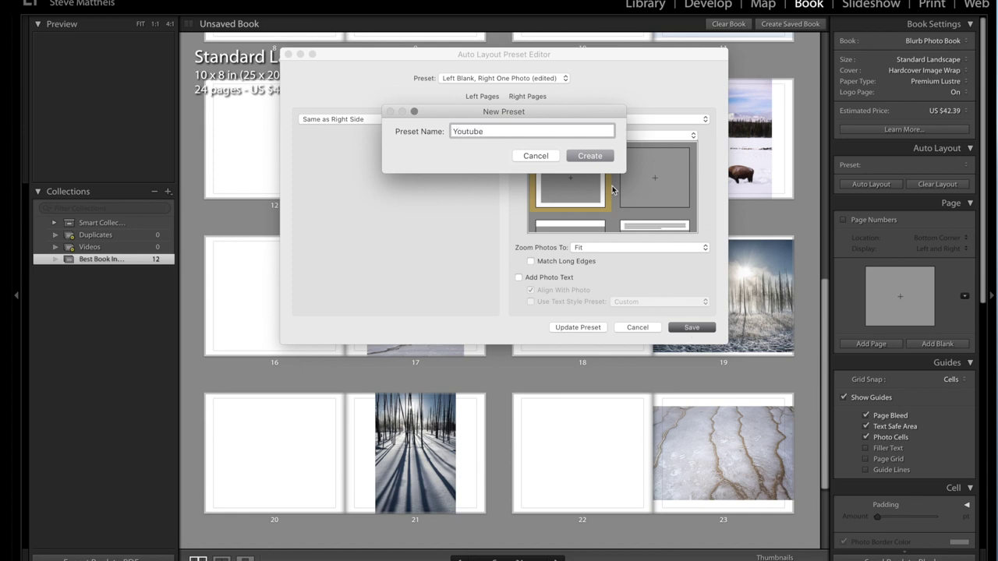
type("outube")
left_click(590, 156)
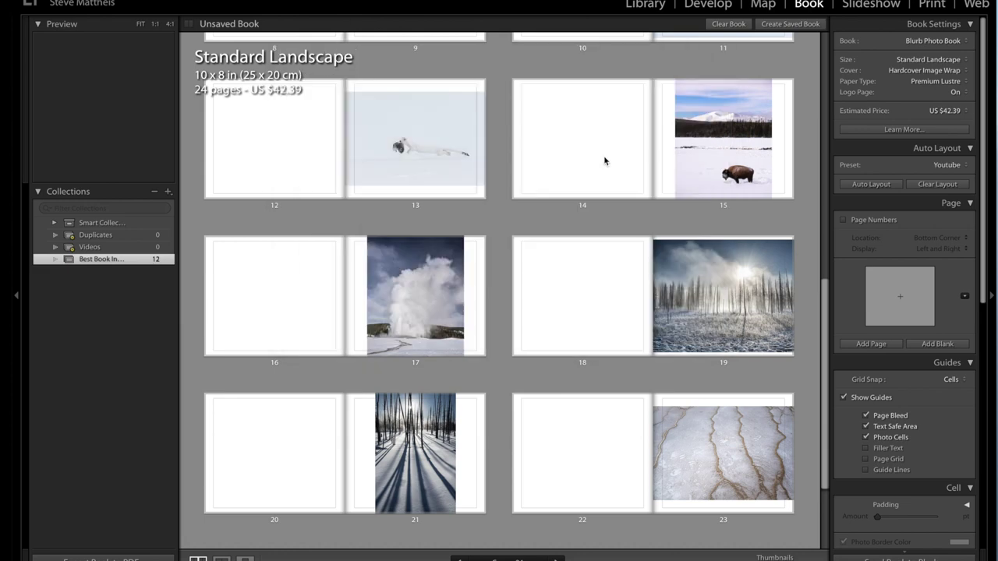
Clear the old layout and rebuild the book as 14 pages with the Youtube preset
left_click(938, 184)
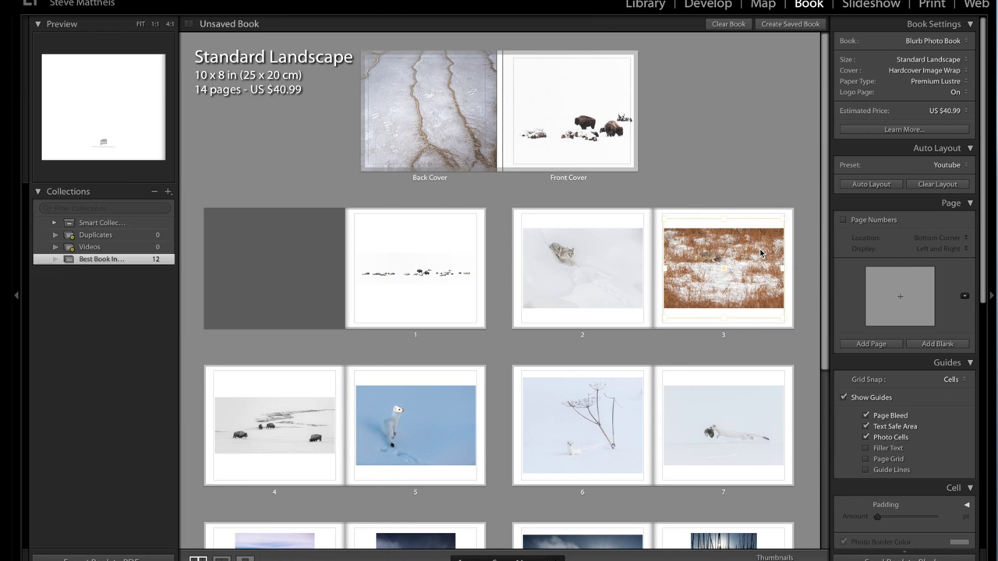
left_click(570, 274)
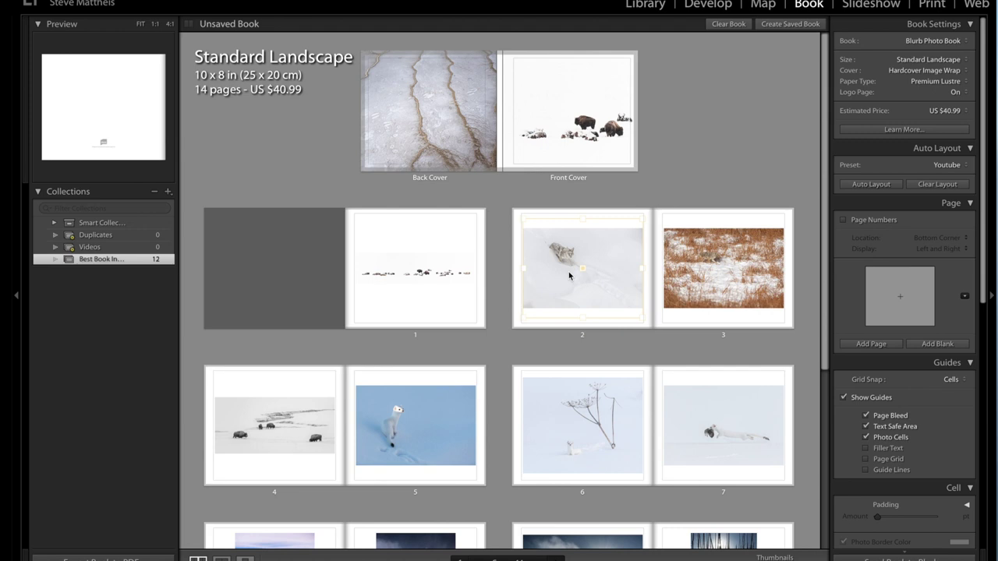
left_click(416, 102)
Move the cracked-ground photo from the back cover onto the front cover
scroll(615, 342, "down", 3)
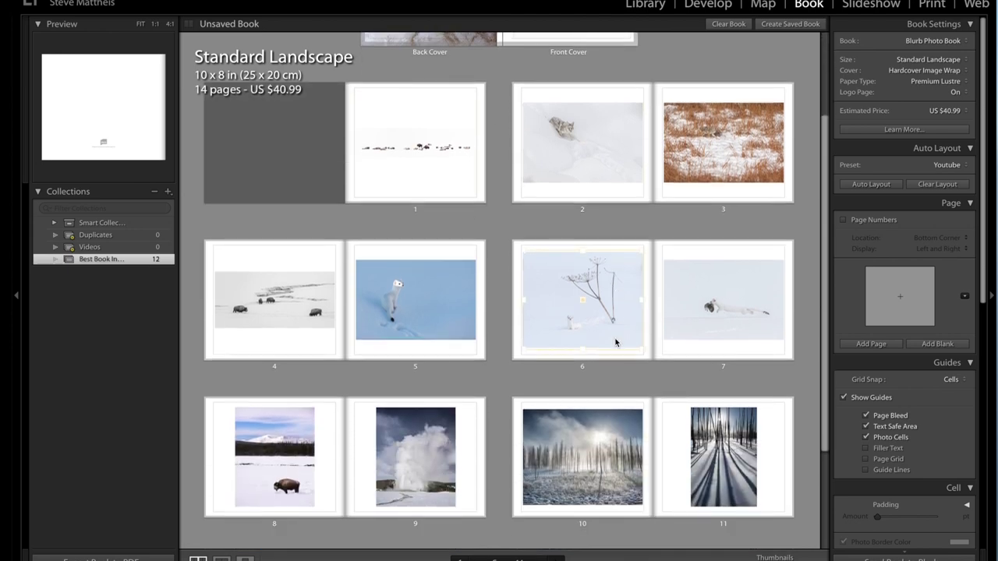
scroll(503, 423, "down", 3)
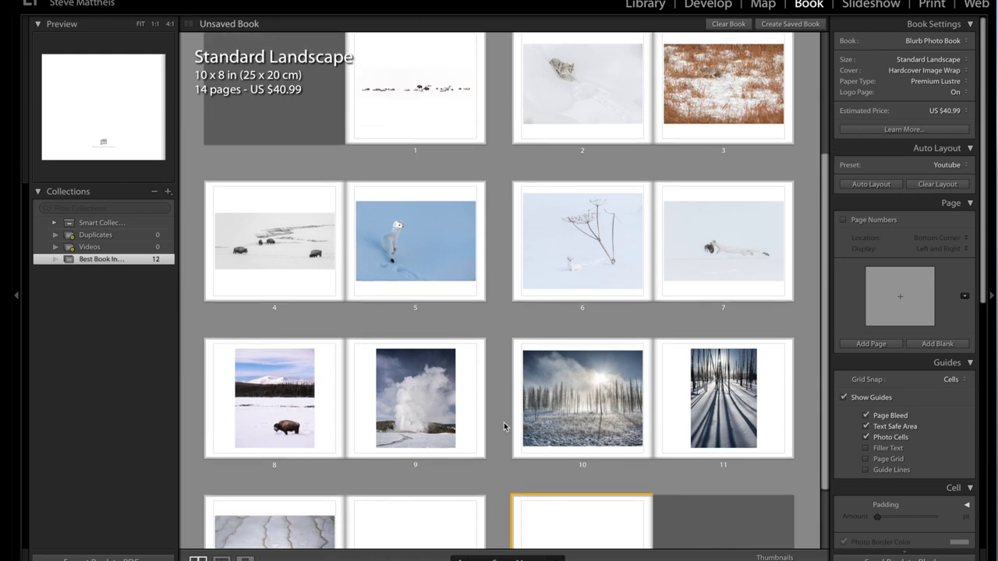
scroll(504, 425, "up", 5)
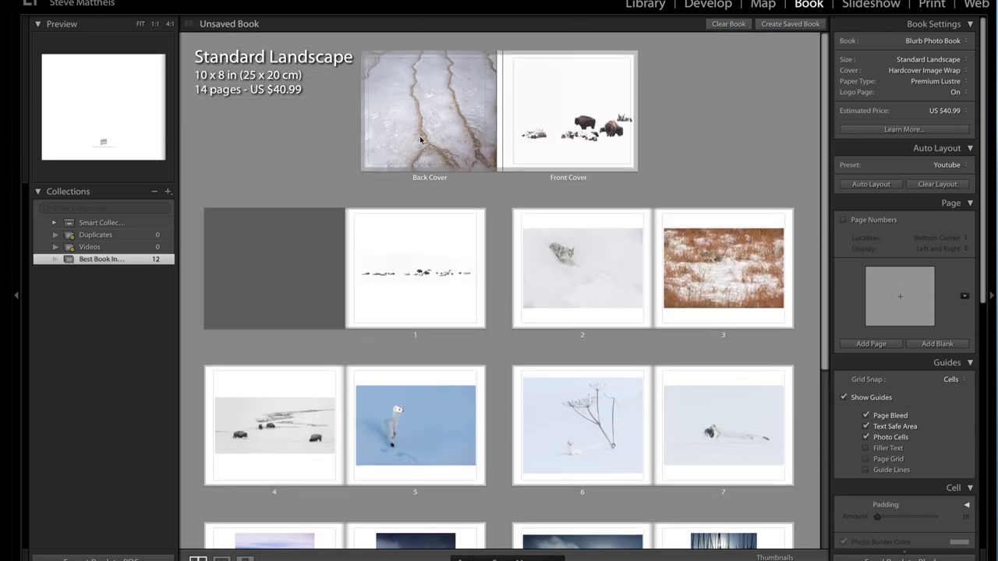
left_click_drag(424, 130, 559, 136)
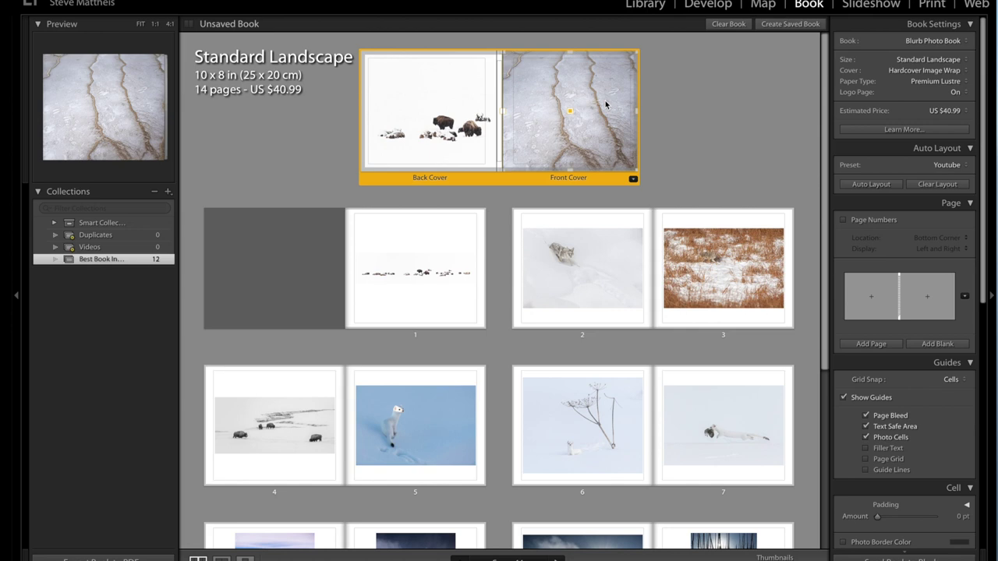
left_click(701, 111)
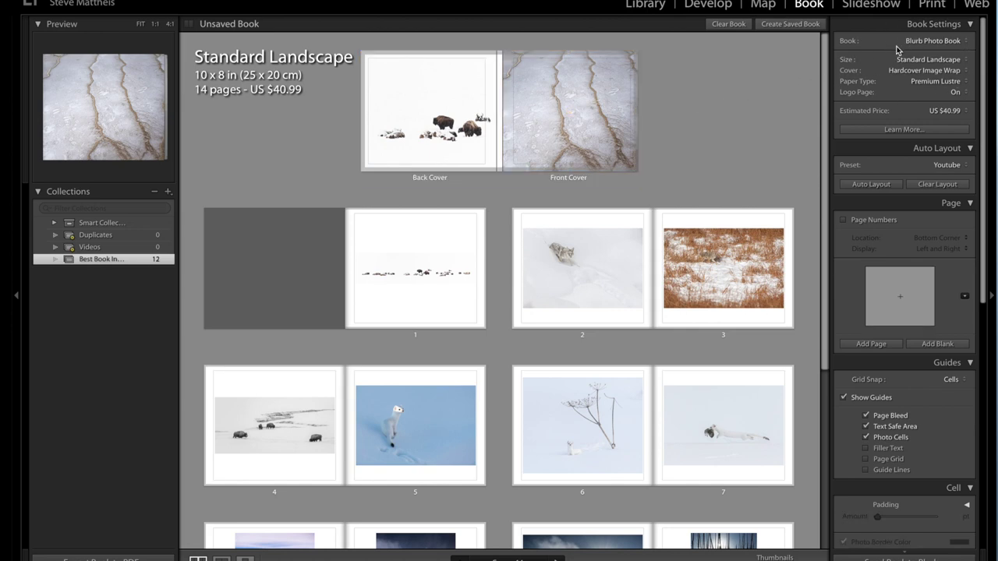
left_click(930, 41)
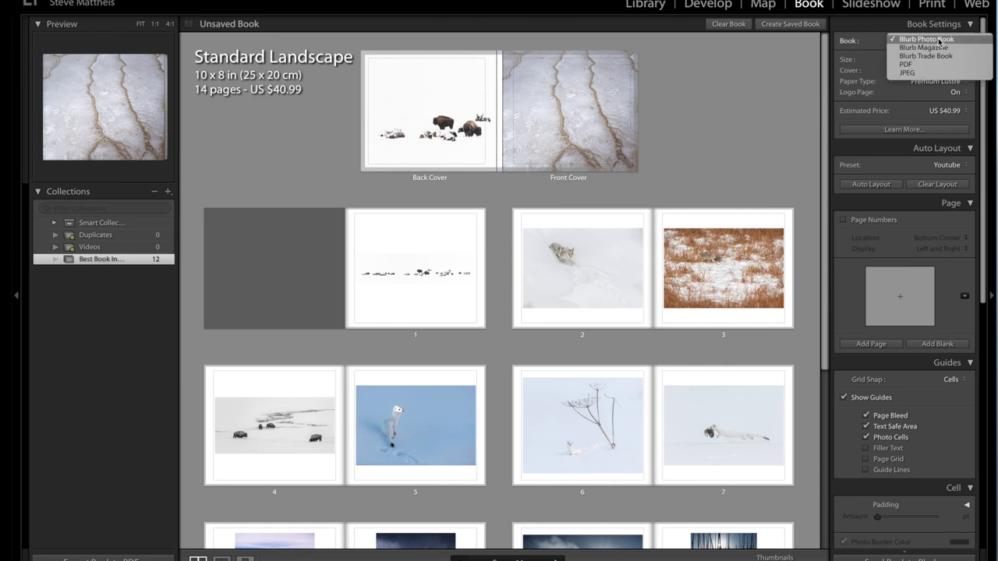
left_click(939, 40)
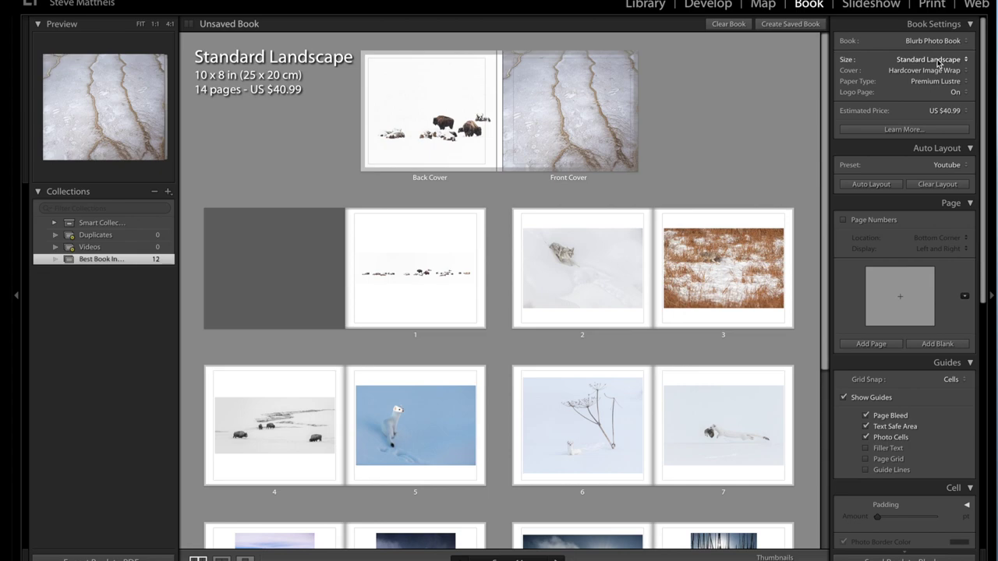
left_click(938, 63)
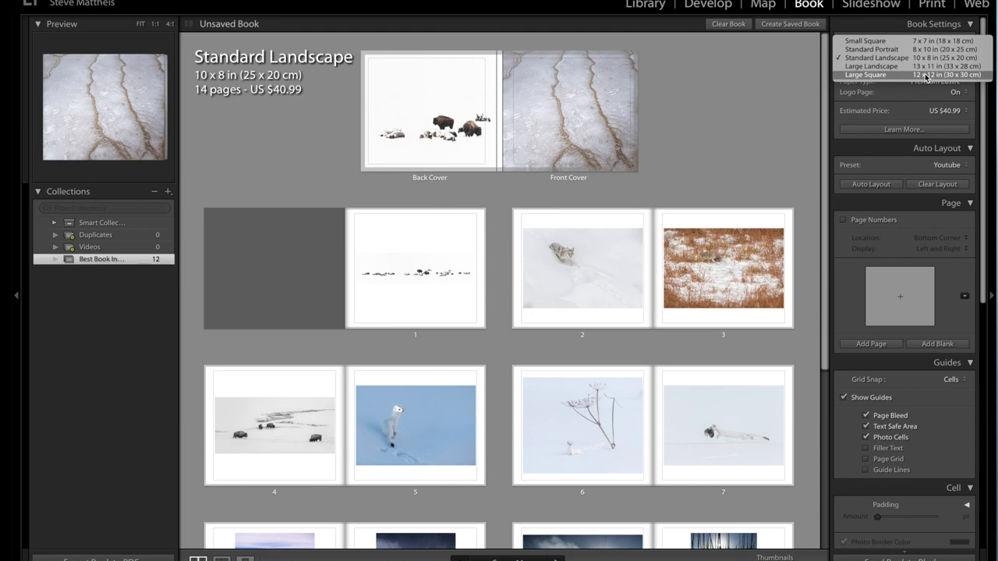
left_click(927, 75)
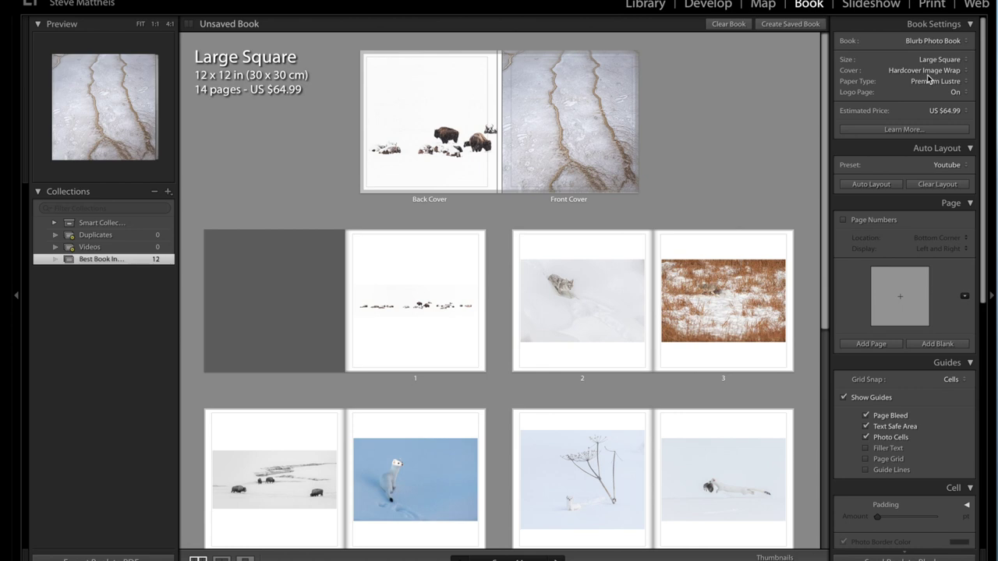
left_click(927, 81)
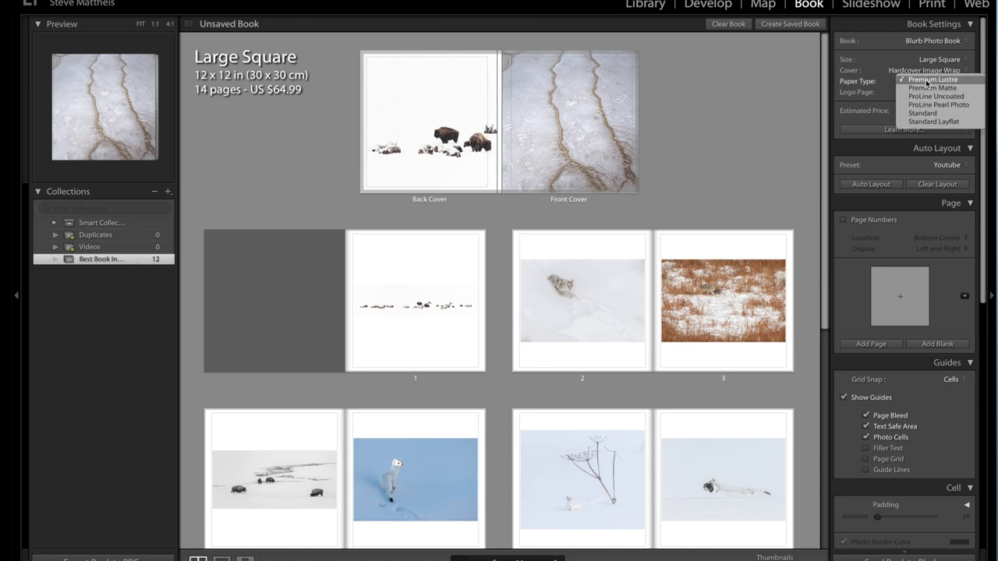
left_click(927, 81)
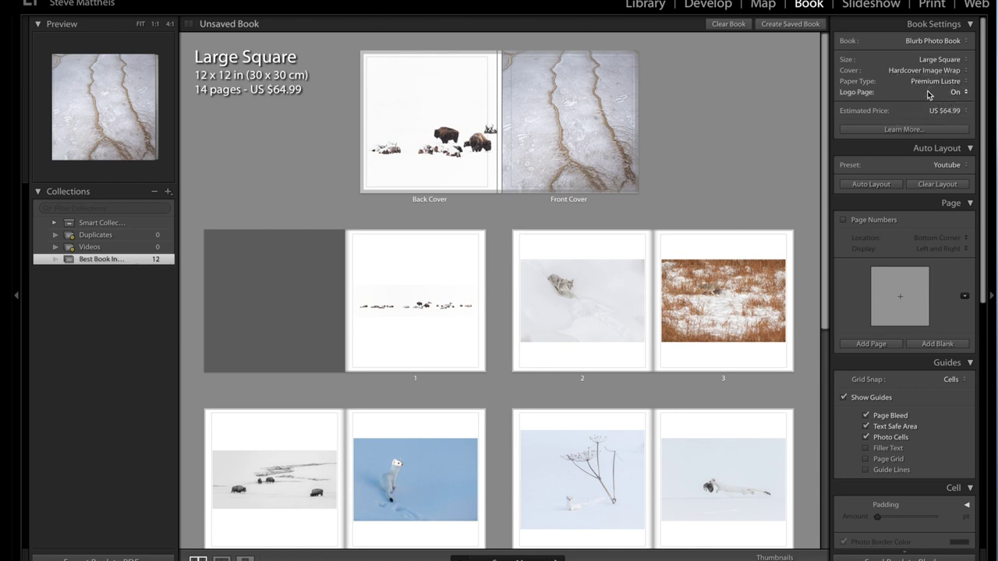
left_click(929, 93)
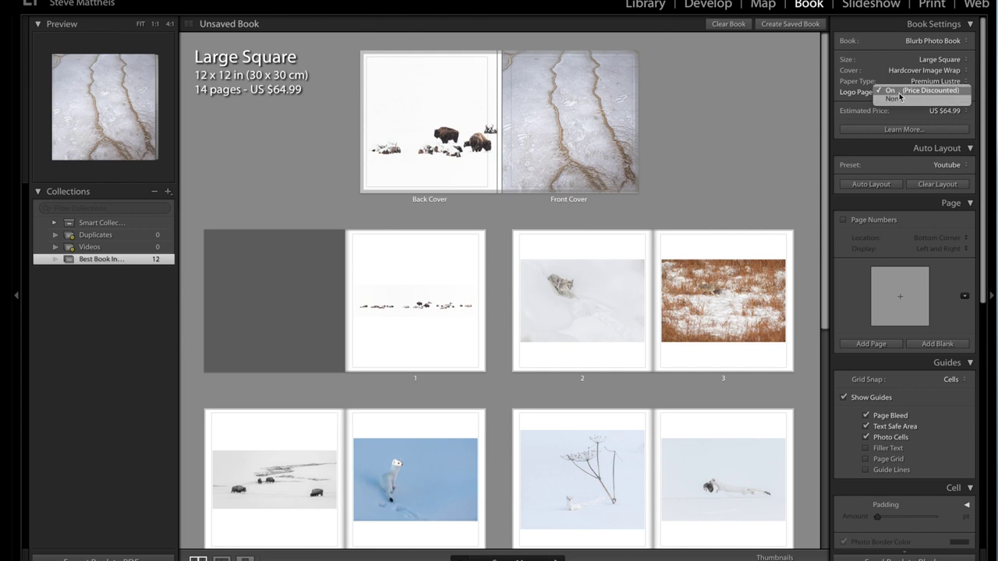
left_click(900, 91)
scroll(710, 298, "down", 5)
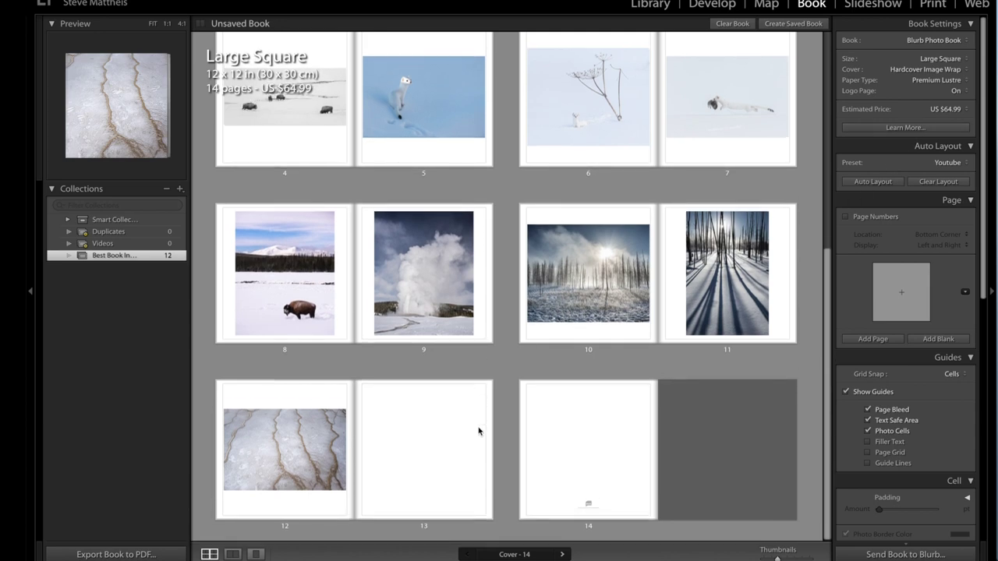
scroll(479, 431, "up", 5)
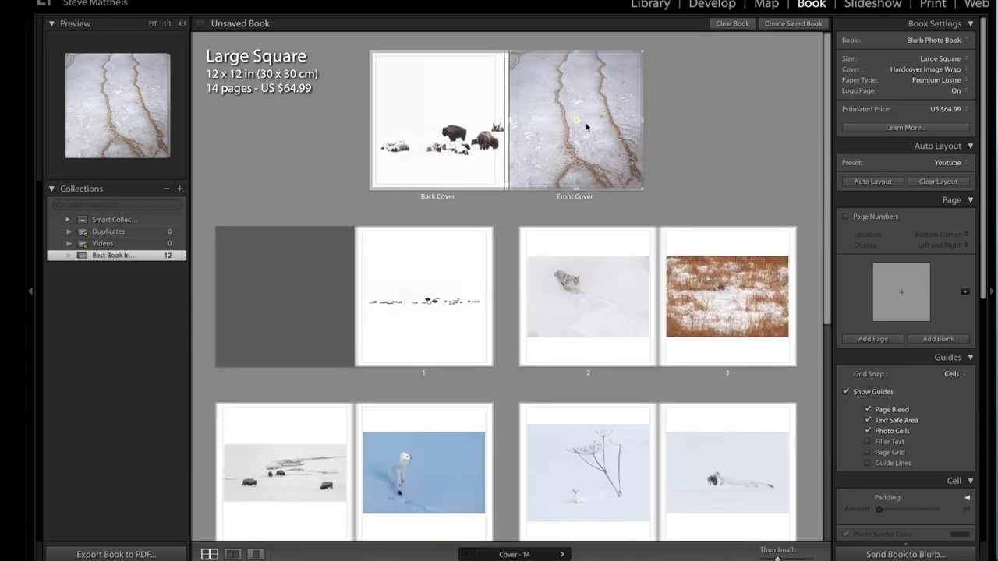
Replace the back-cover bison photo with the ermine photo from page 5
left_click(466, 159)
mouse_move(467, 159)
left_mouse_down()
mouse_move(407, 163)
mouse_move(453, 163)
left_mouse_up()
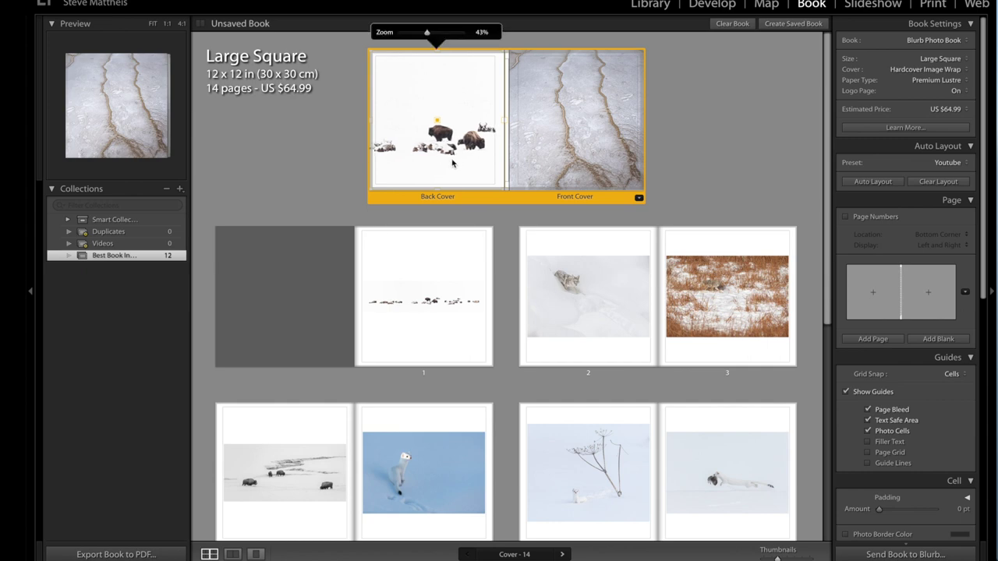
key("Delete")
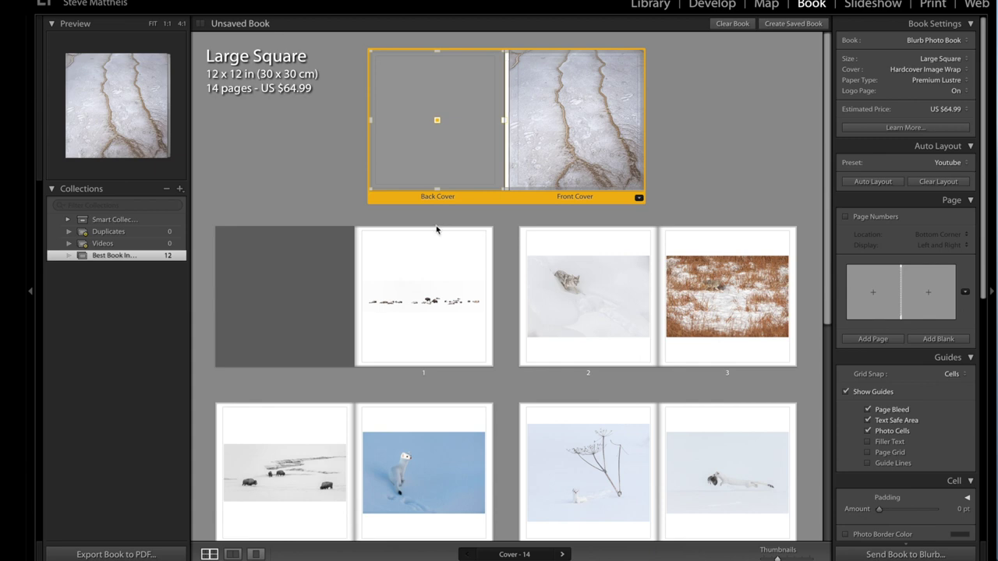
left_click(451, 470)
left_click_drag(451, 470, 444, 119)
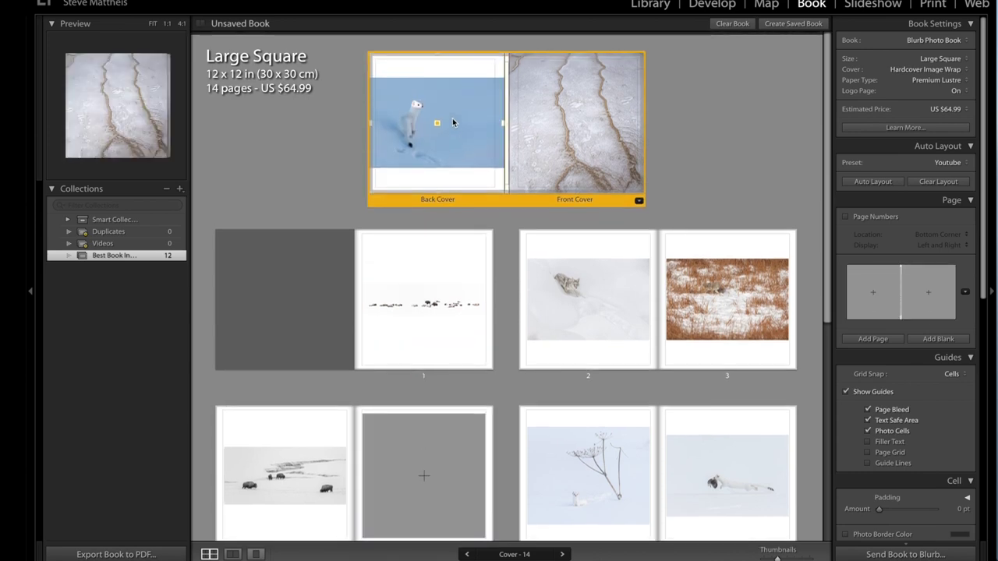
Zoom the ermine photo to fill the back cover and centre it in the frame
right_click(454, 123)
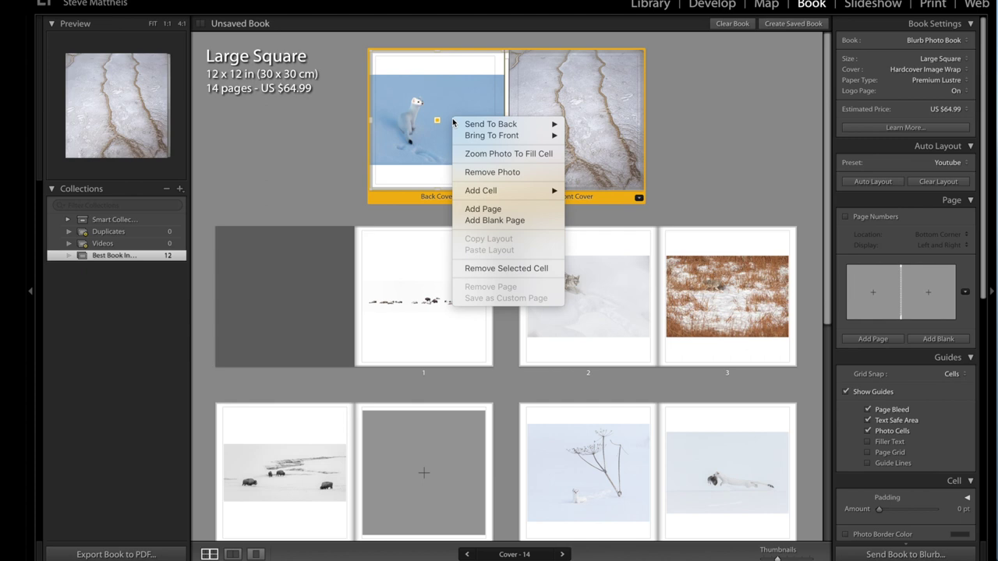
left_click(476, 156)
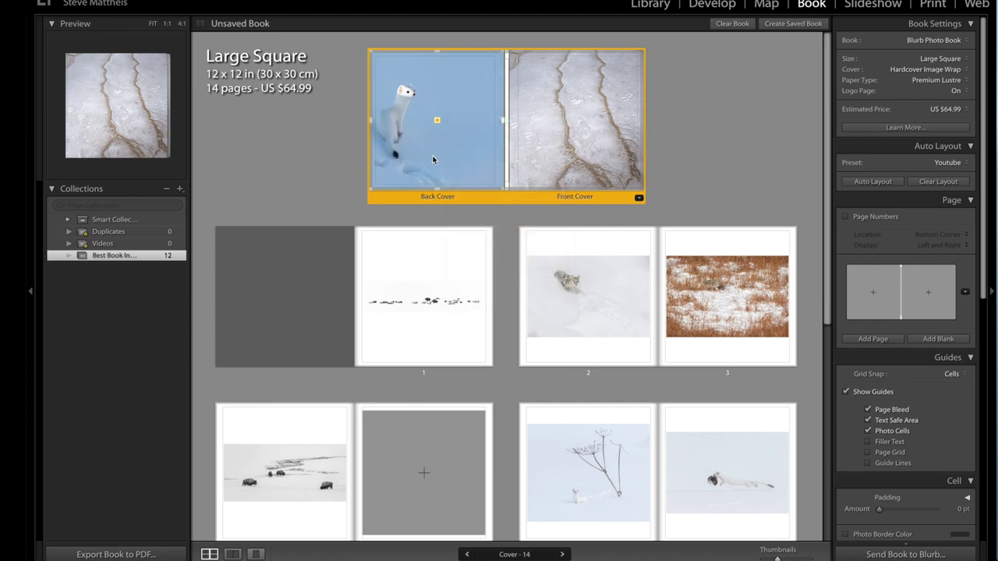
left_click_drag(432, 159, 452, 160)
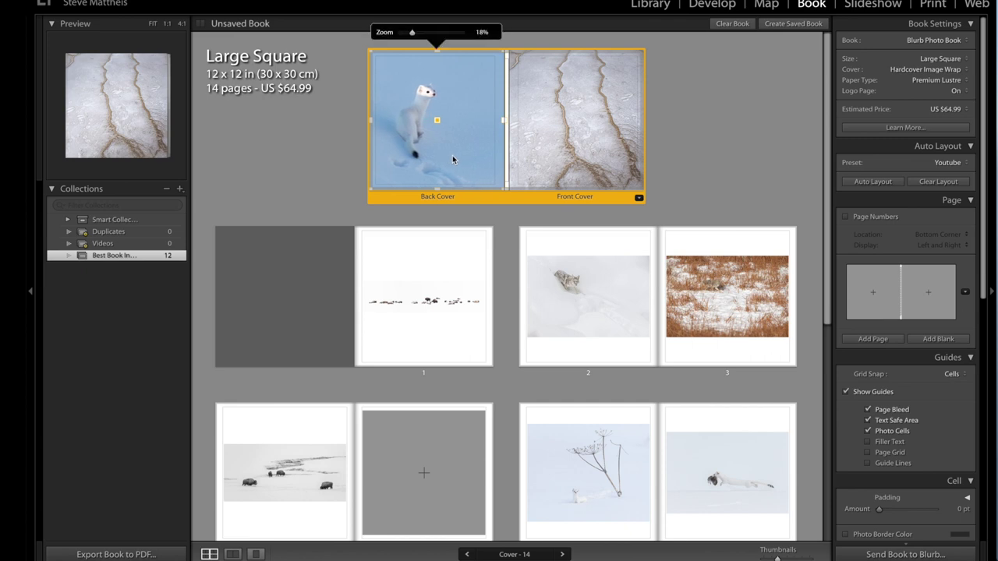
left_click(678, 118)
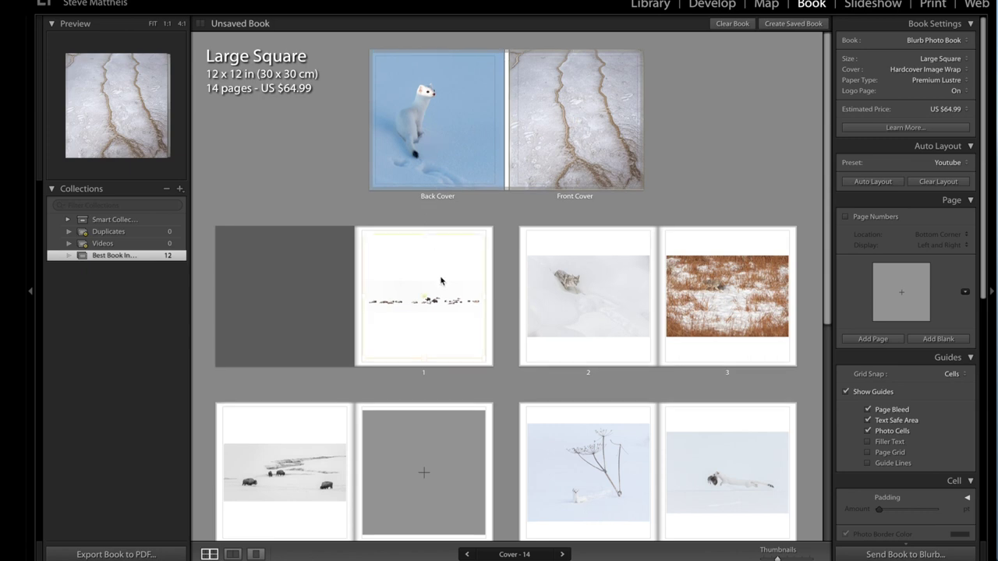
scroll(440, 281, "down", 1)
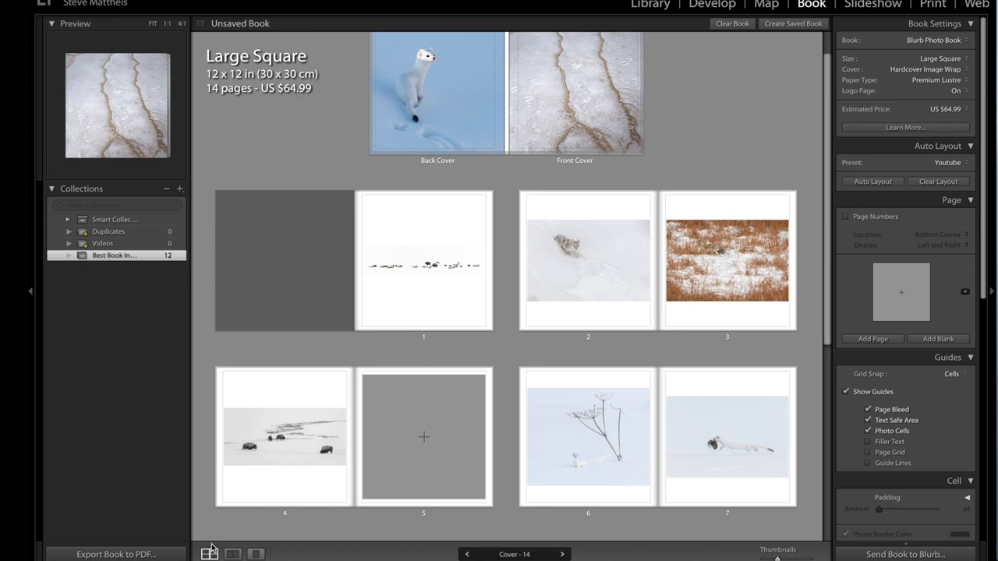
left_click(255, 553)
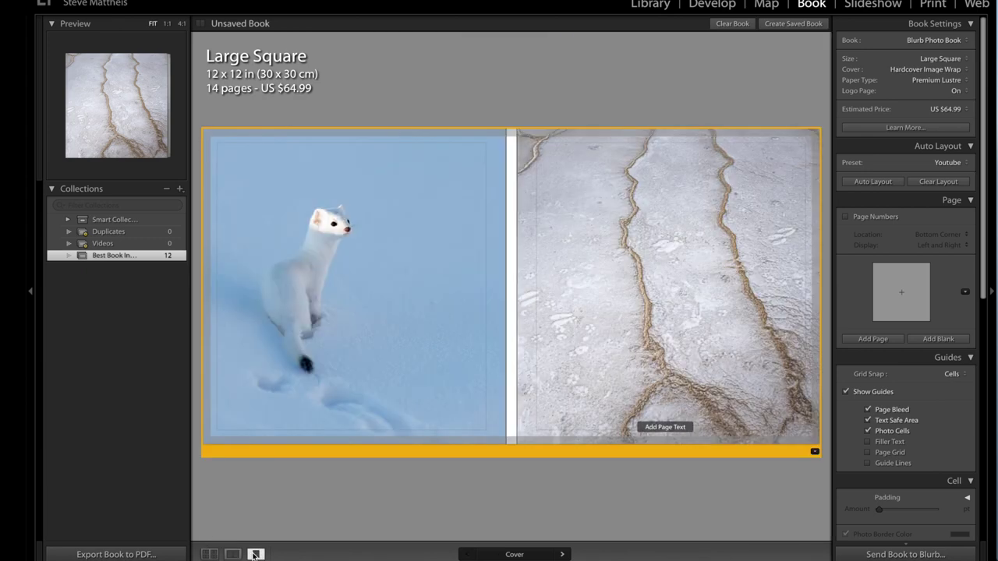
key("Right")
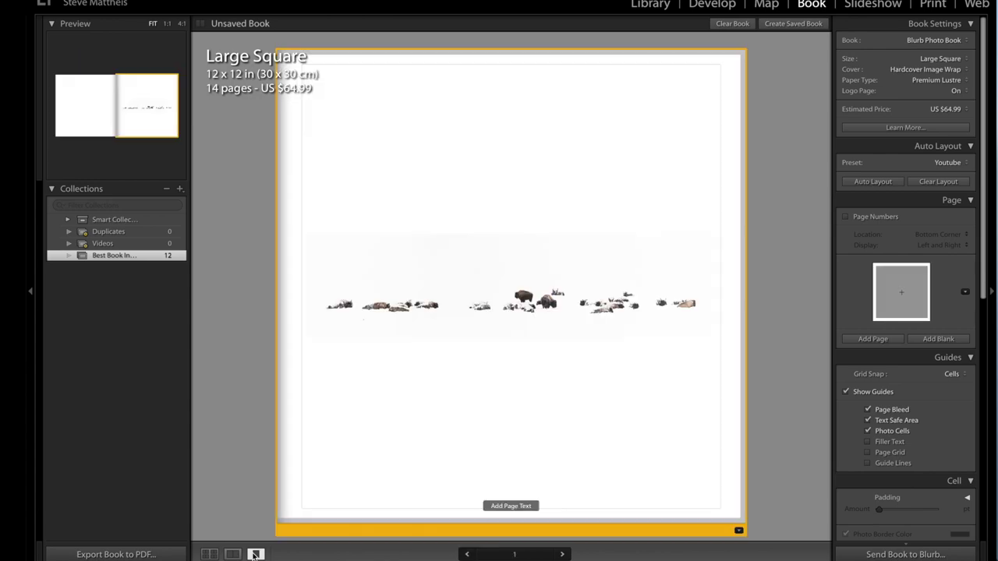
key("Right")
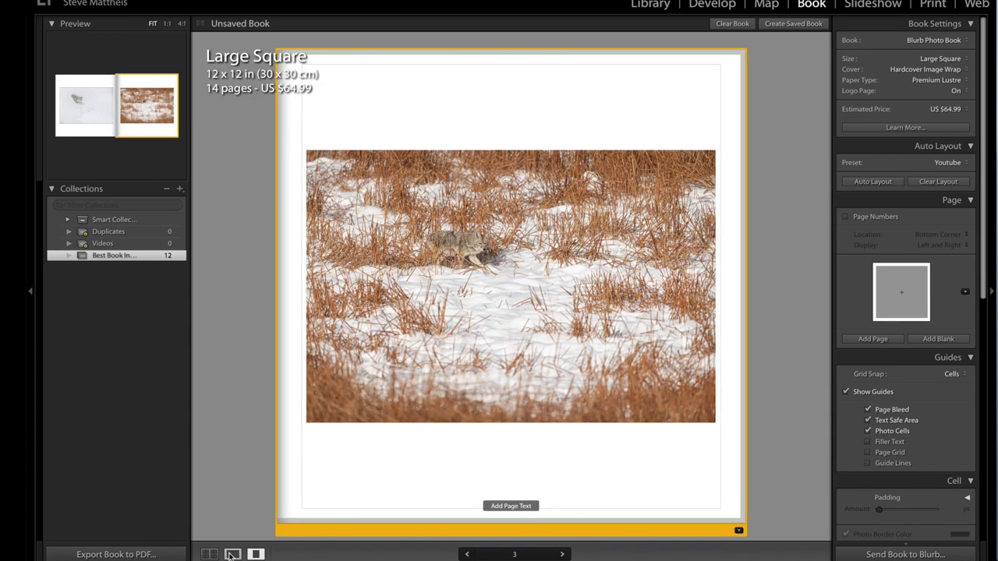
left_click(232, 554)
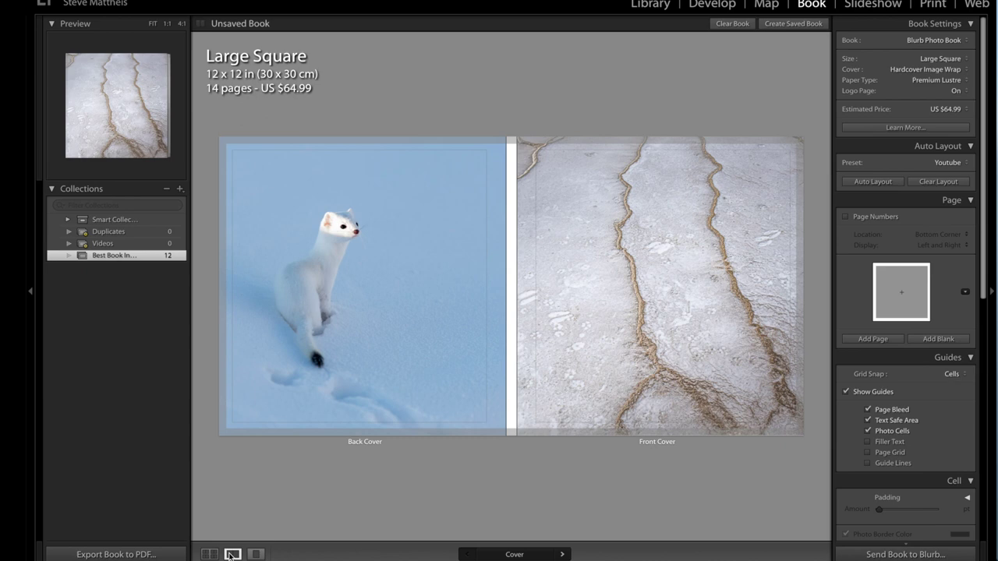
key("Right")
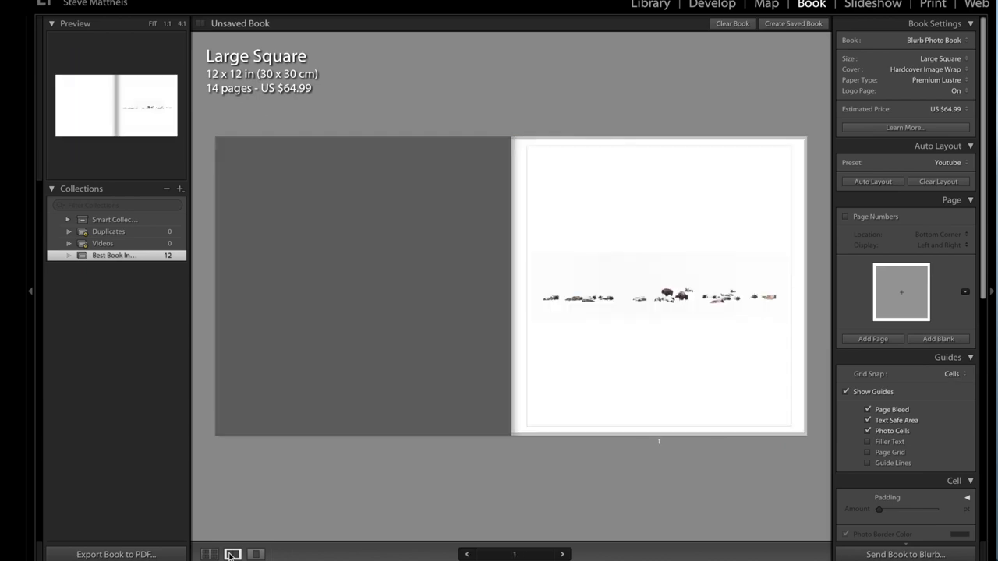
key("Right")
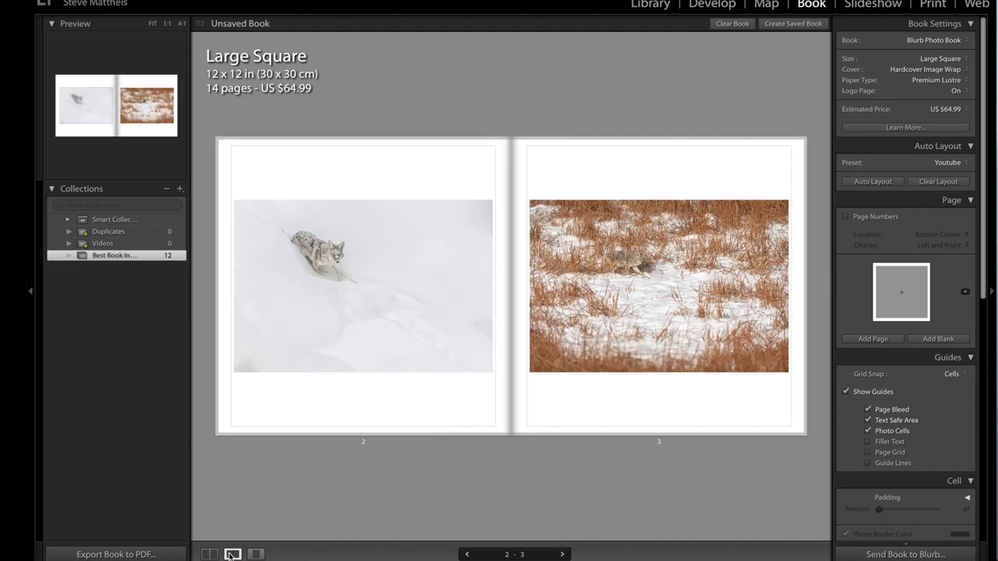
key("Left")
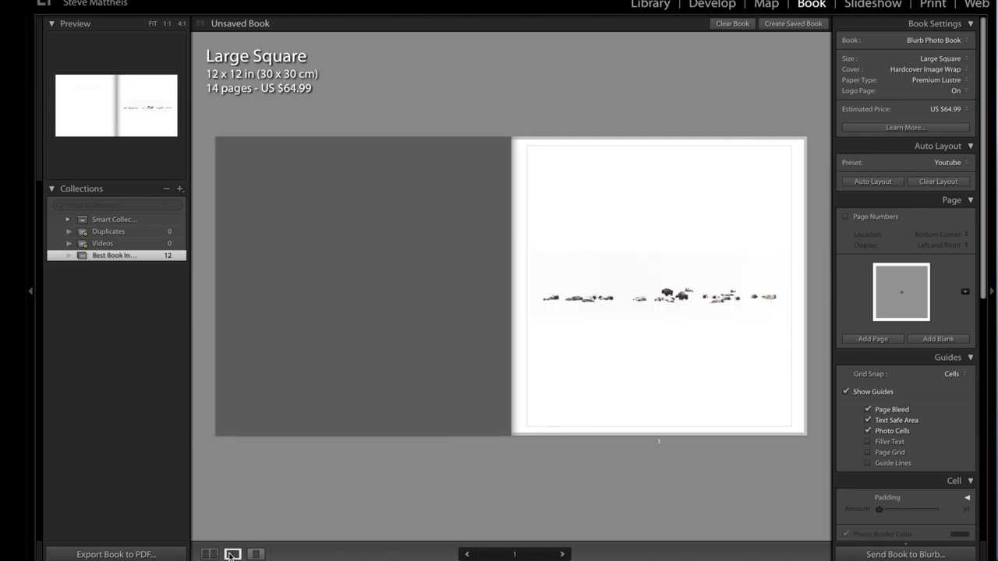
left_click(210, 554)
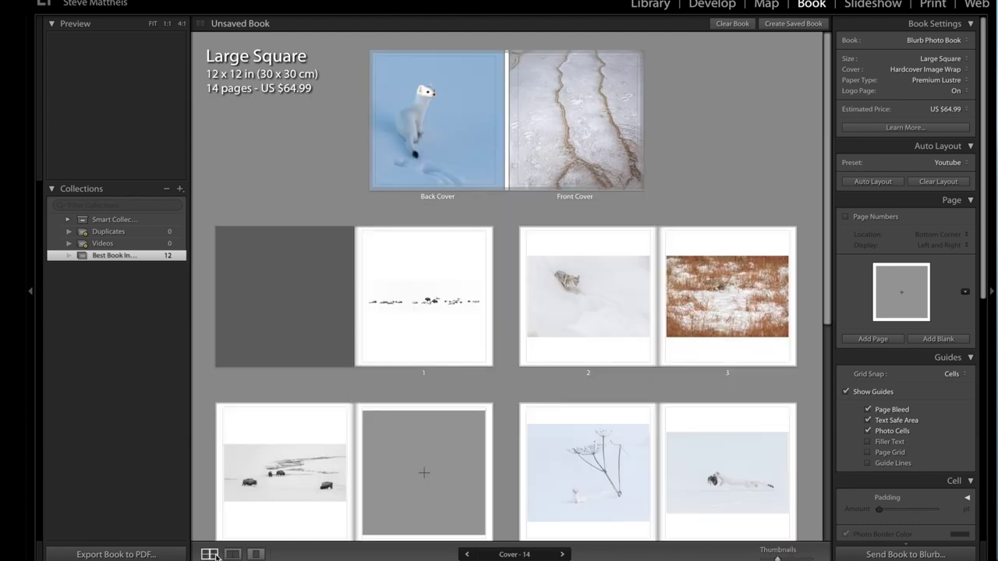
Swap the coyote photo onto page 1 and the bison onto page 2, then show the 2–3 spread
left_click(593, 287)
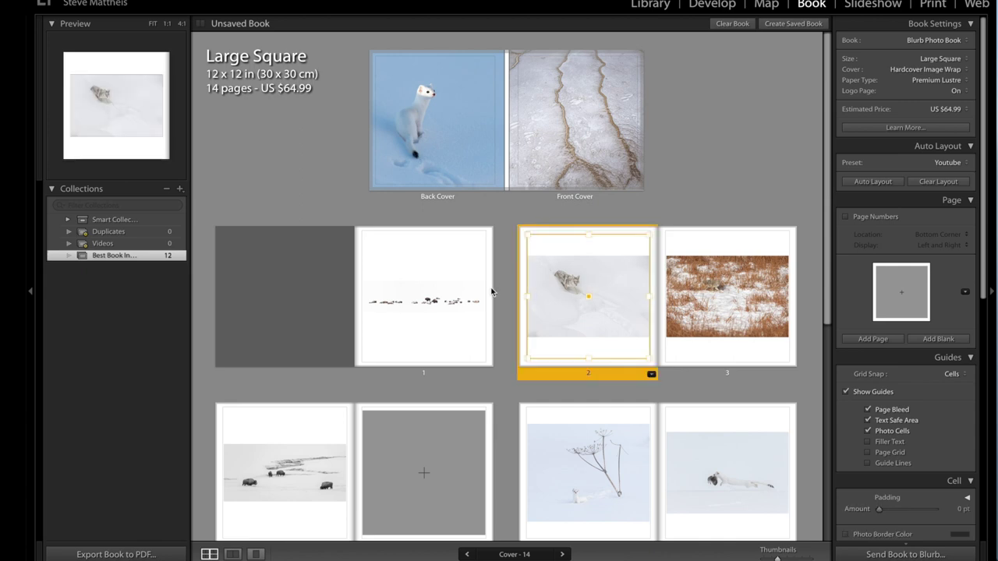
left_click_drag(491, 292, 435, 295)
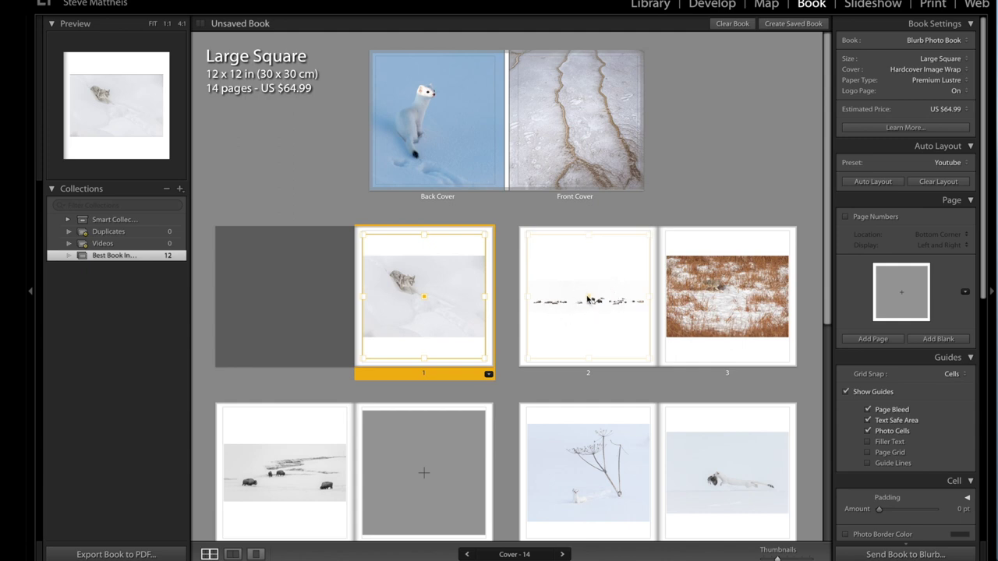
left_click(597, 330)
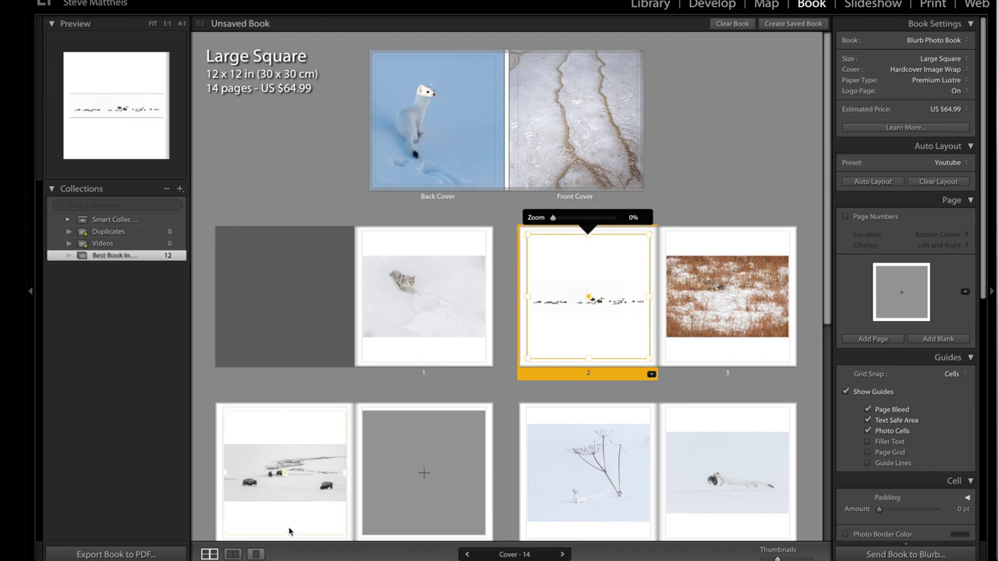
left_click(234, 554)
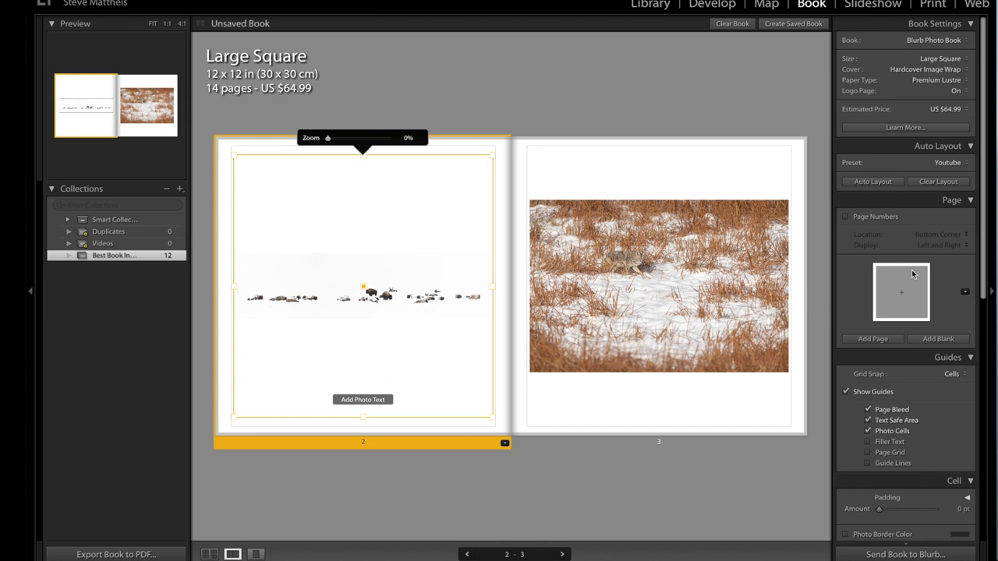
Apply a full two-page spread layout so the bison-herd photo spans pages 2–3, then return to overview
left_click(966, 293)
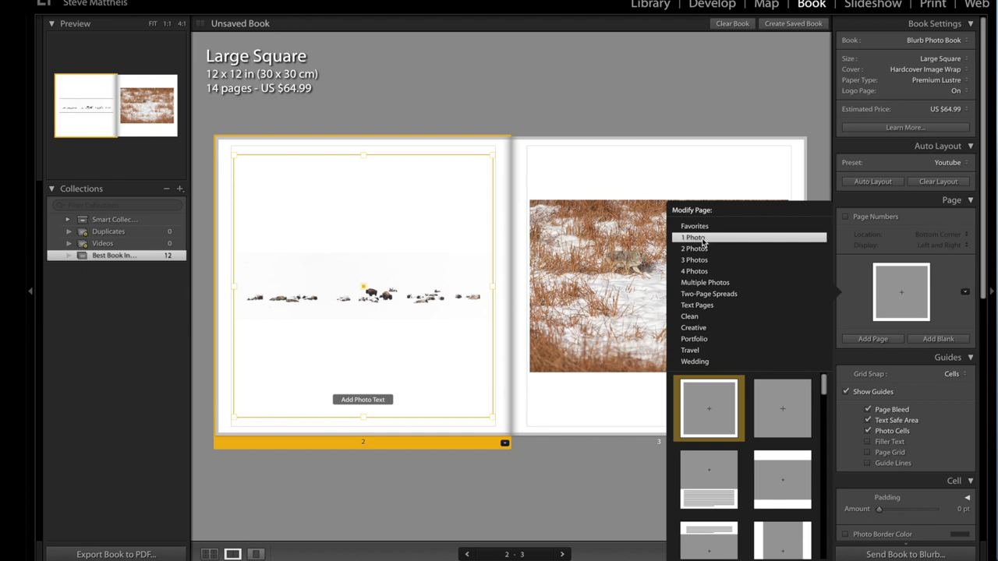
left_click(705, 295)
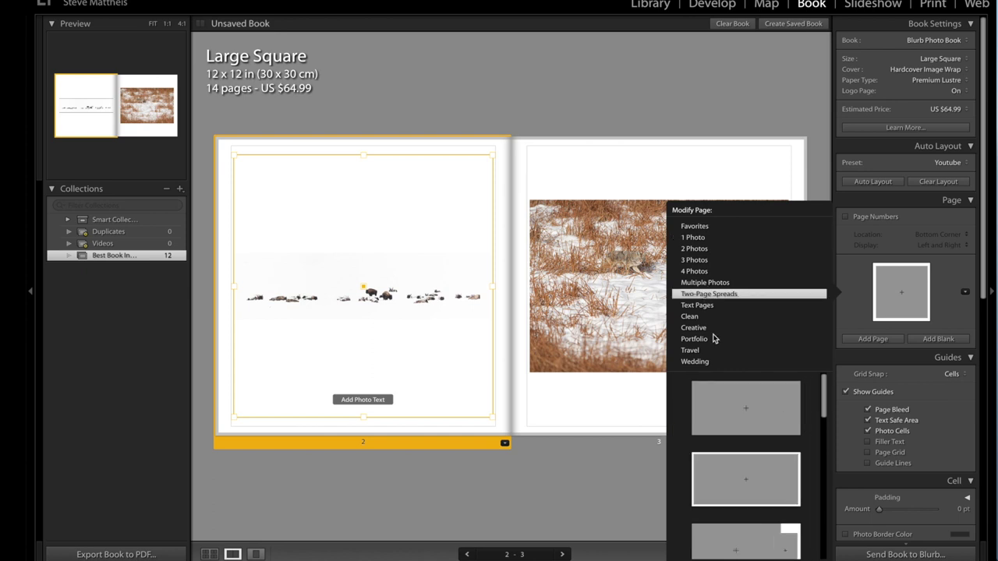
left_click(719, 479)
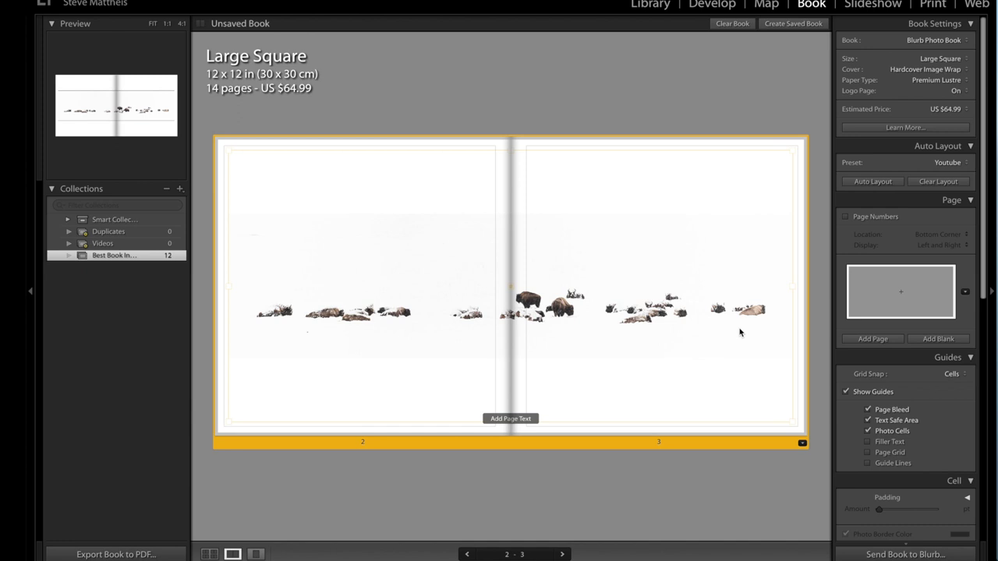
key("ctrl+z")
key("ctrl+y")
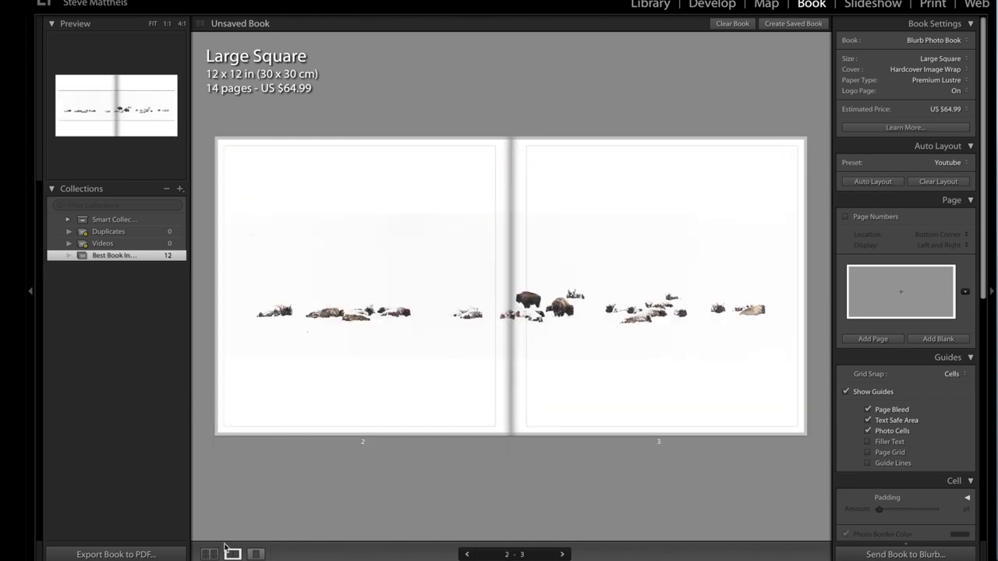
left_click(209, 554)
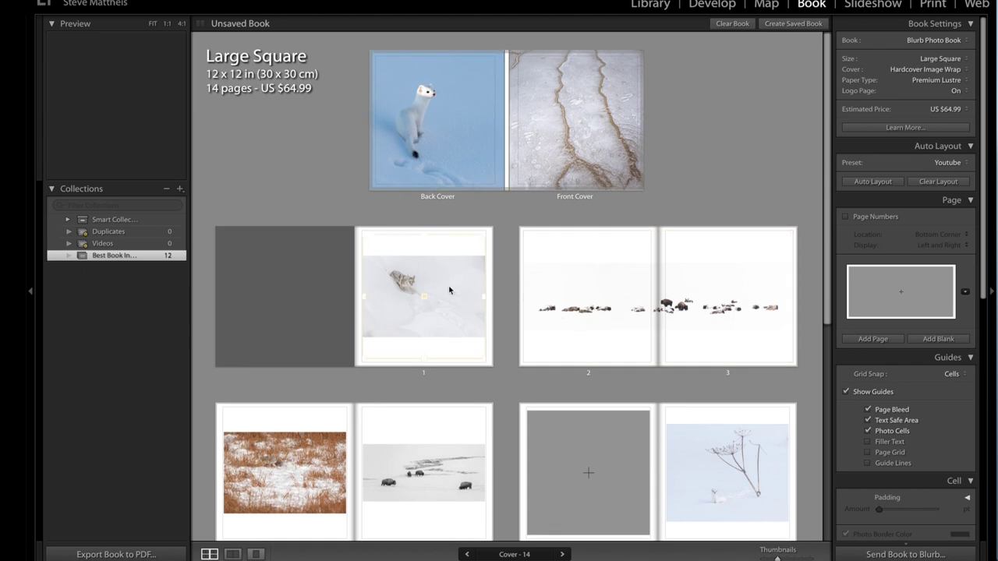
Scroll through the 14-page book overview and select the bison photo on page 5
scroll(613, 182, "down", 1)
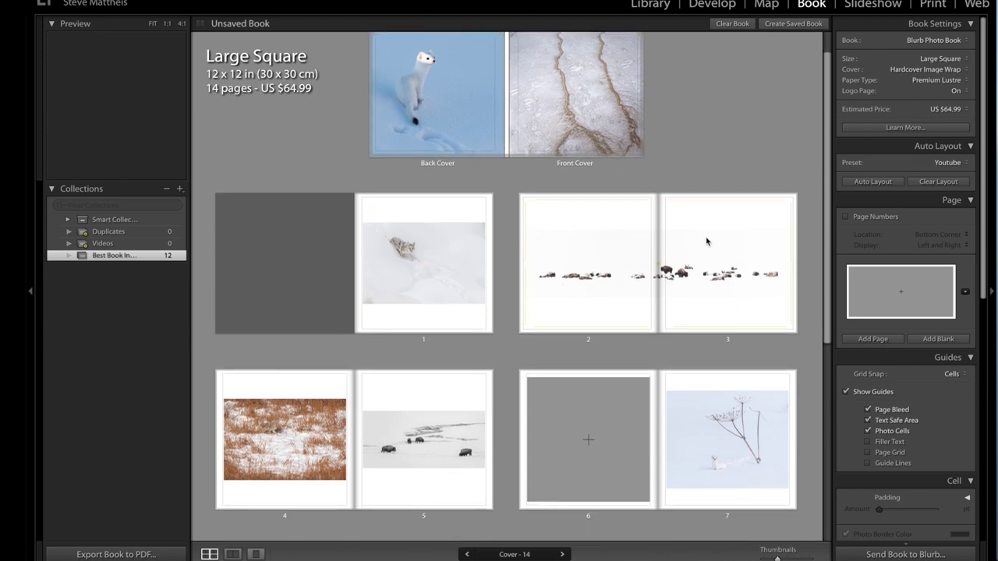
scroll(706, 242, "down", 2)
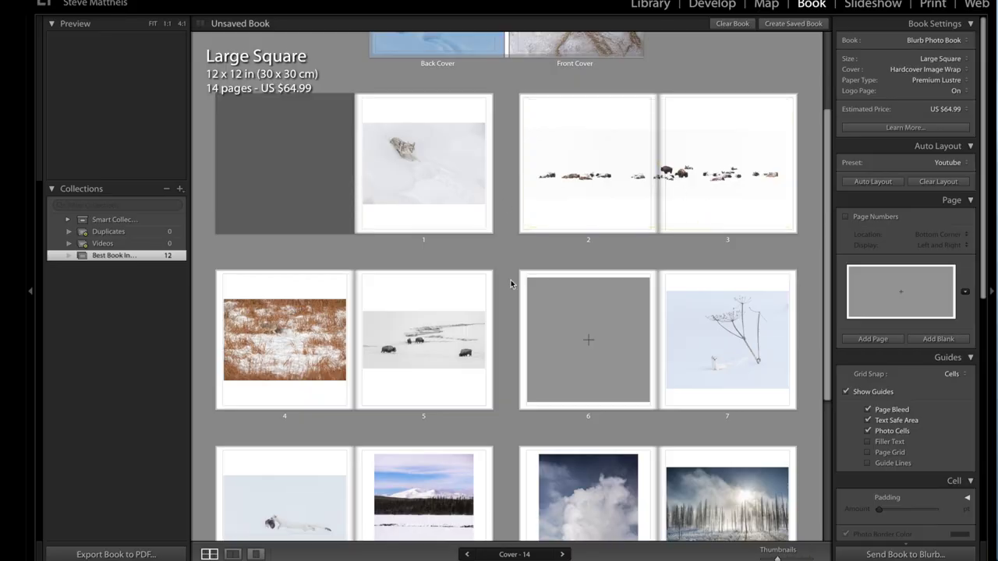
scroll(511, 282, "up", 3)
scroll(511, 280, "up", 2)
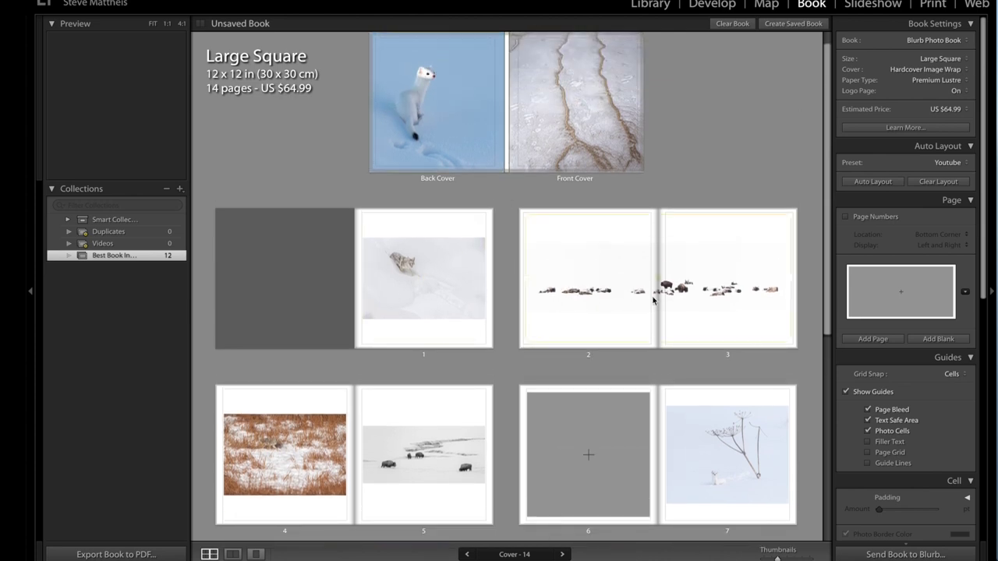
scroll(594, 394, "down", 3)
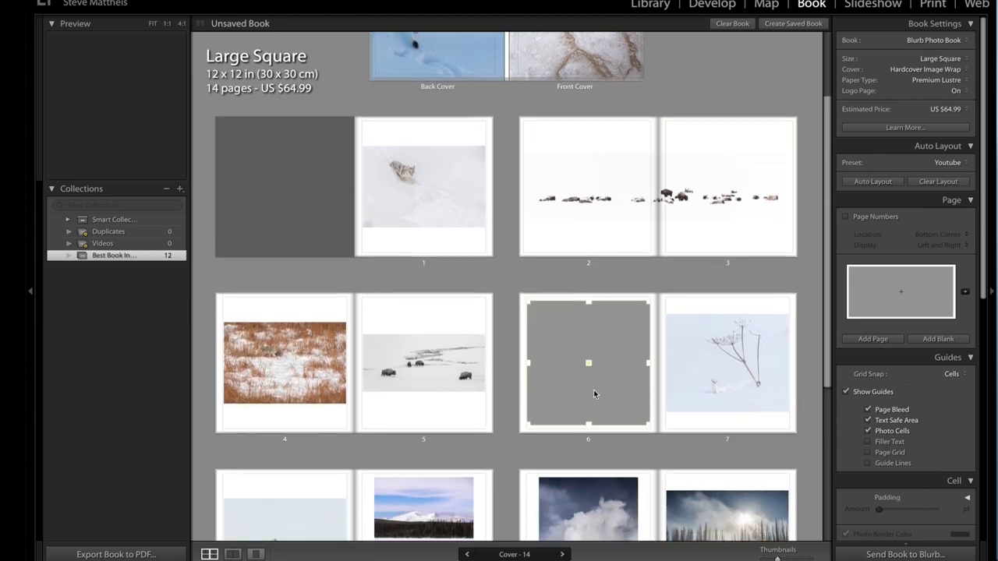
scroll(593, 392, "down", 1)
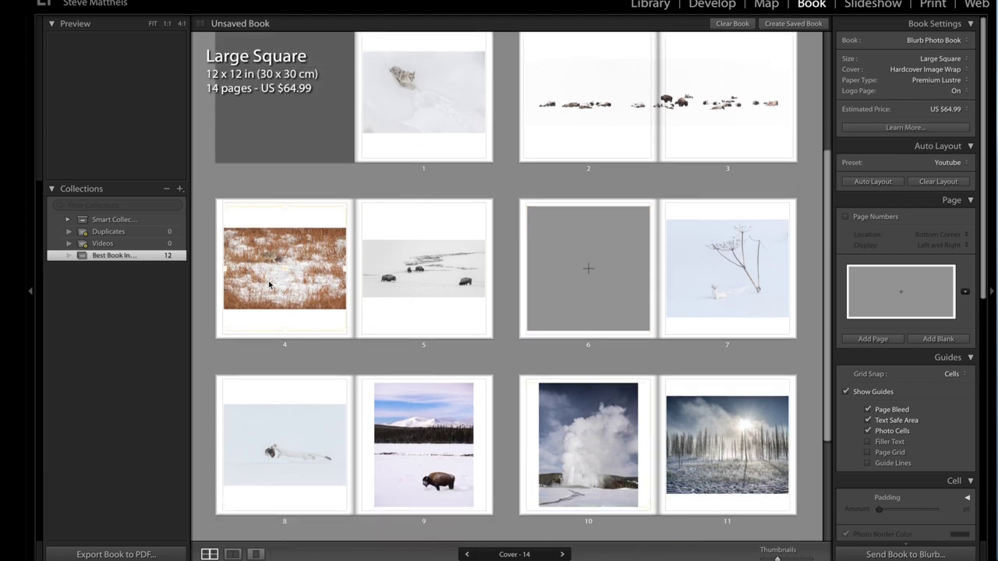
left_click(410, 285)
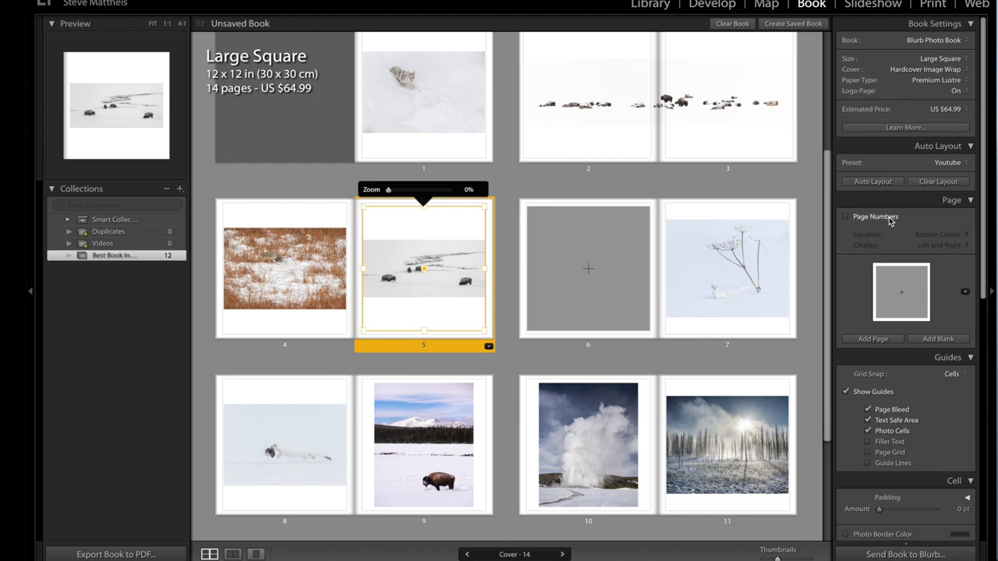
Apply a two-page spread template so the bison-in-snow photo spans pages 6–7
left_click(966, 292)
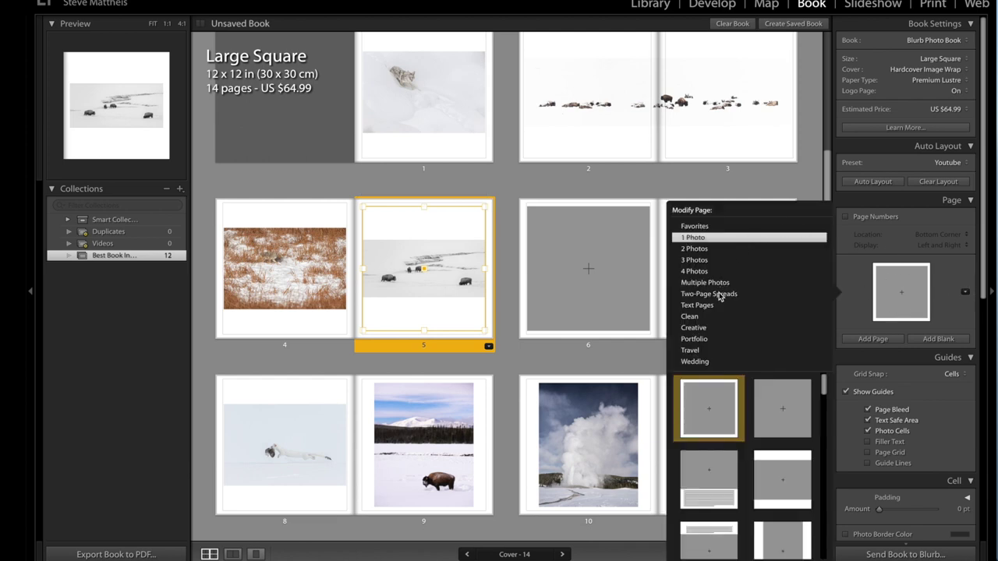
left_click(721, 294)
left_click(755, 465)
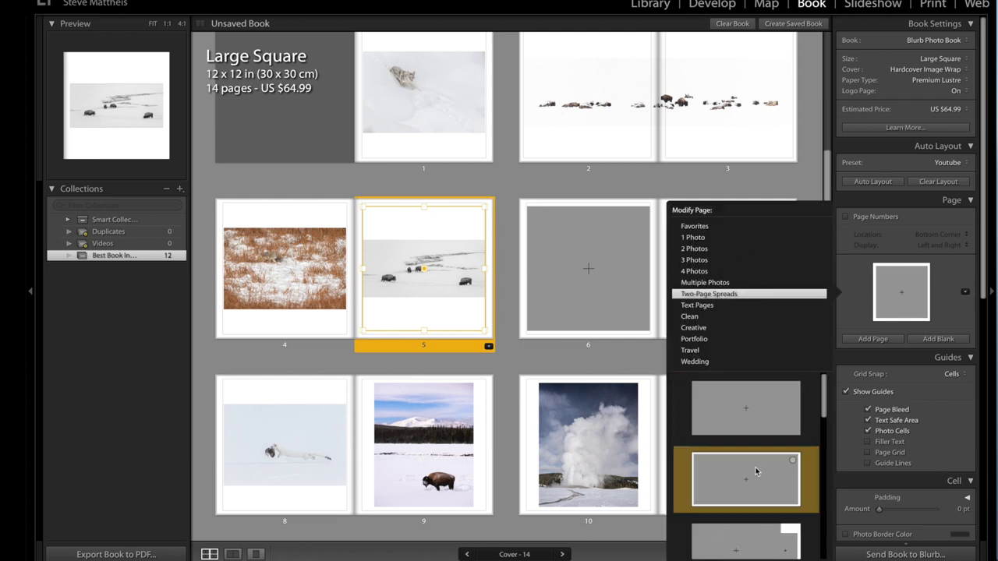
left_click(967, 292)
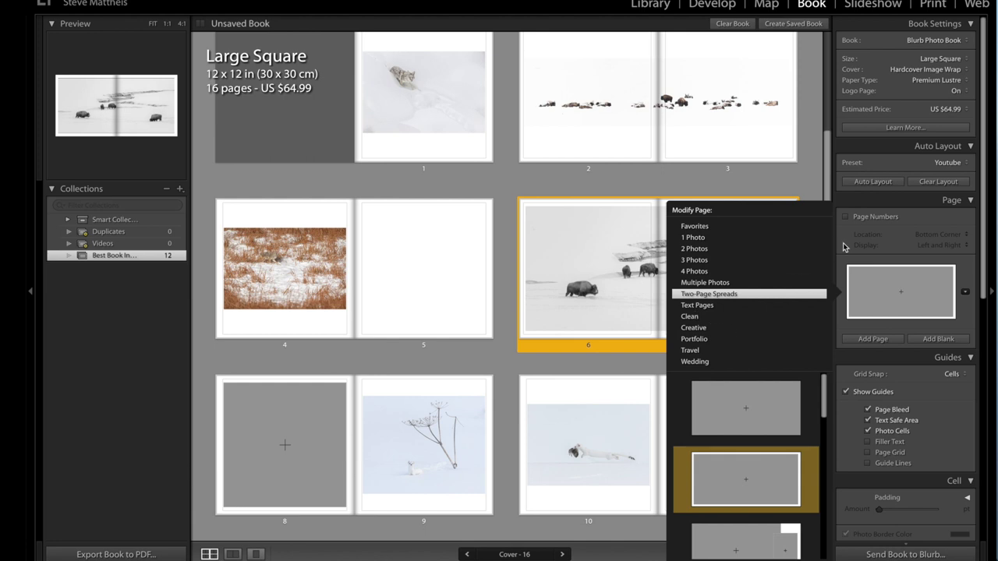
left_click(968, 293)
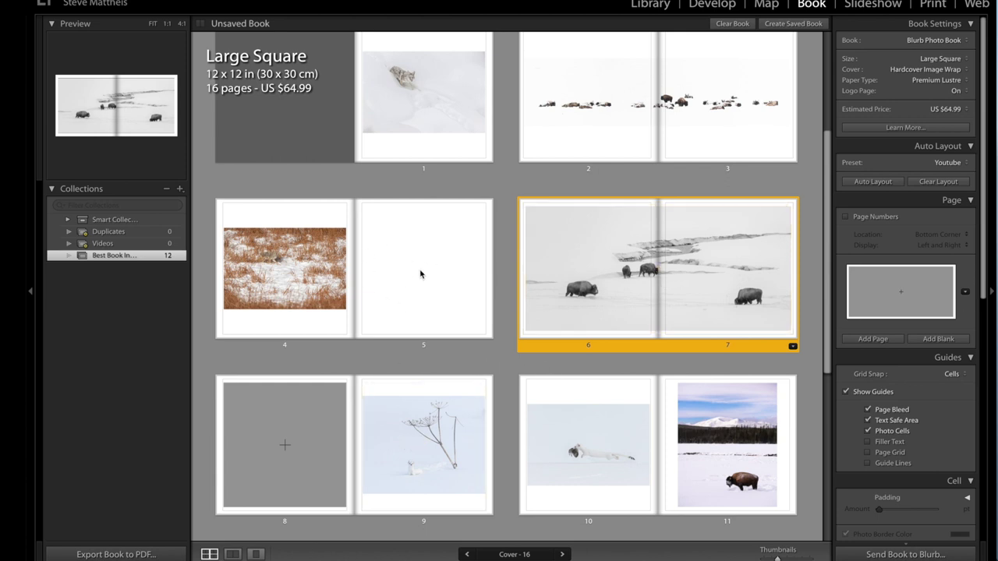
Move the frosted-plant photo from page 9 onto blank page 5, then select empty page 8
left_click_drag(407, 437, 411, 284)
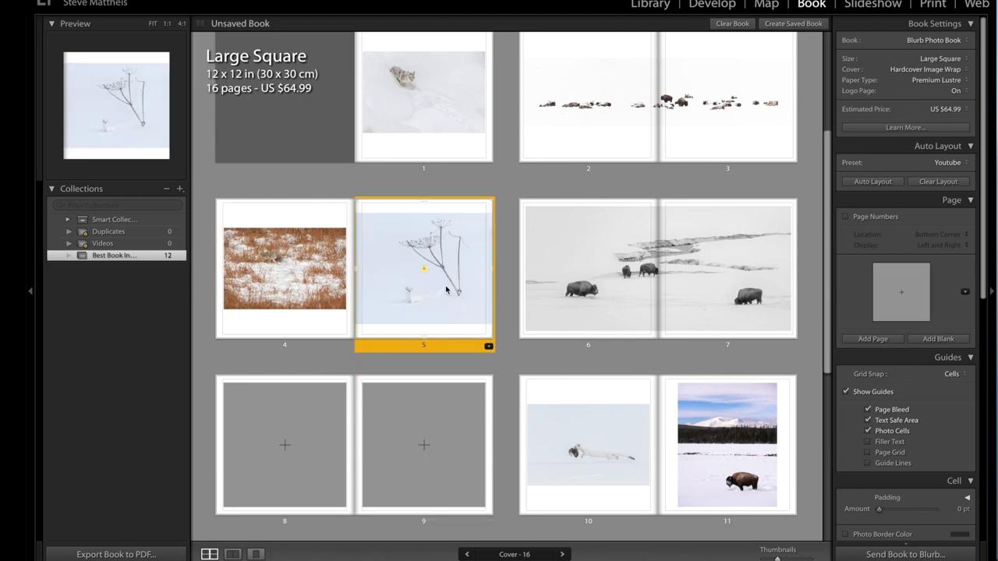
left_click(459, 365)
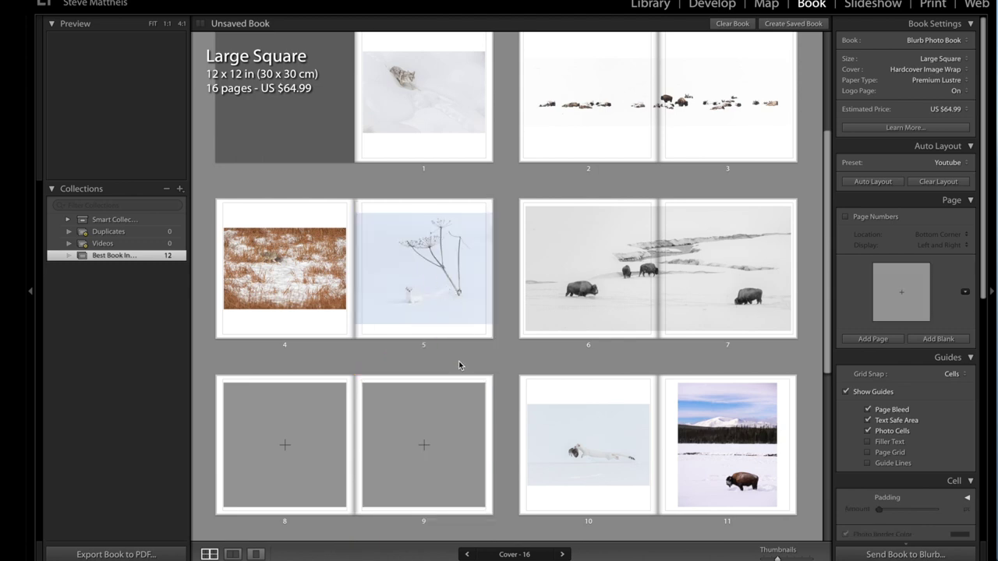
scroll(481, 254, "up", 2)
scroll(481, 251, "up", 1)
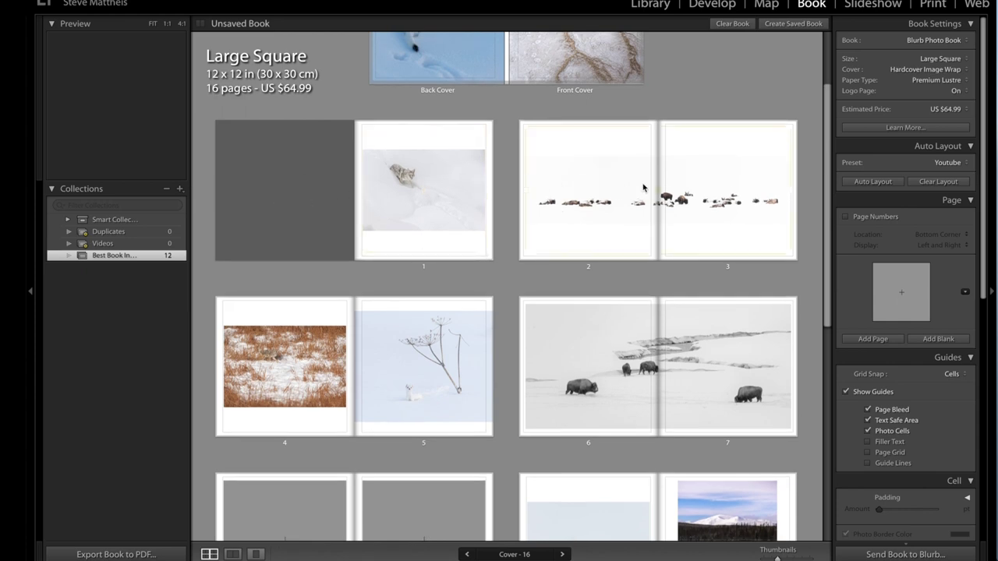
scroll(609, 346, "down", 5)
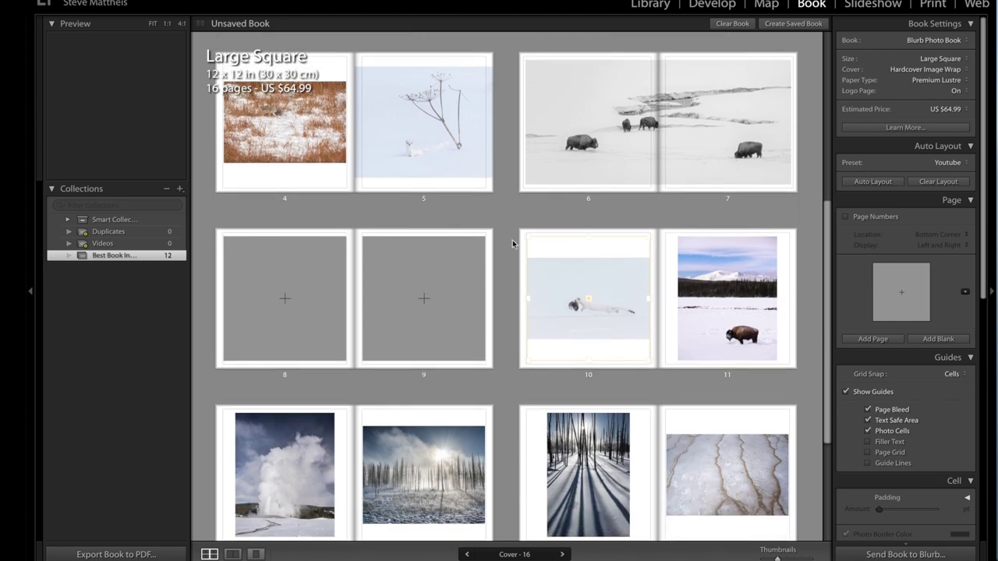
left_click(324, 281)
Remove the empty pages 8 and 9, bringing the book back to 14 pages
left_click(414, 279, "shift")
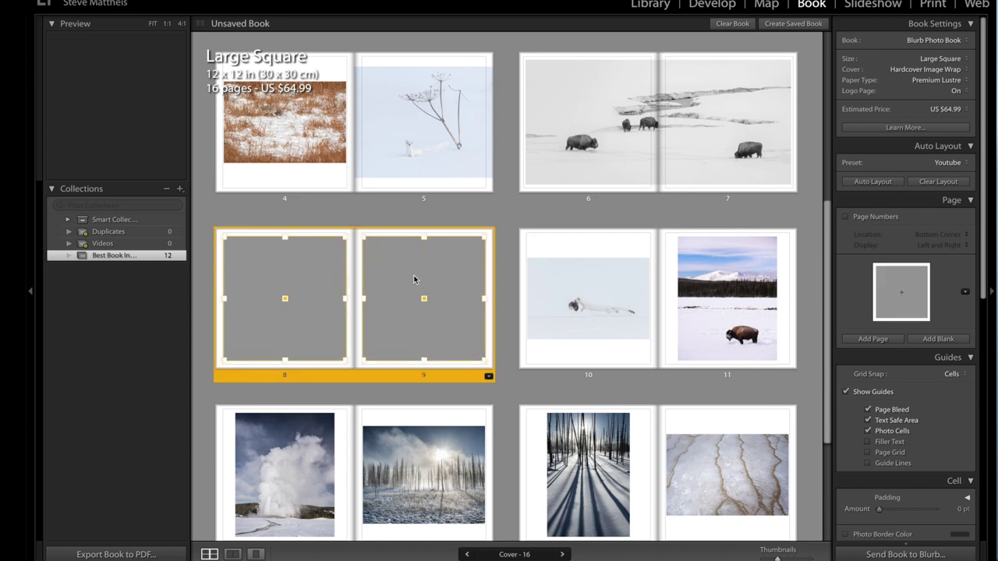
right_click(415, 279)
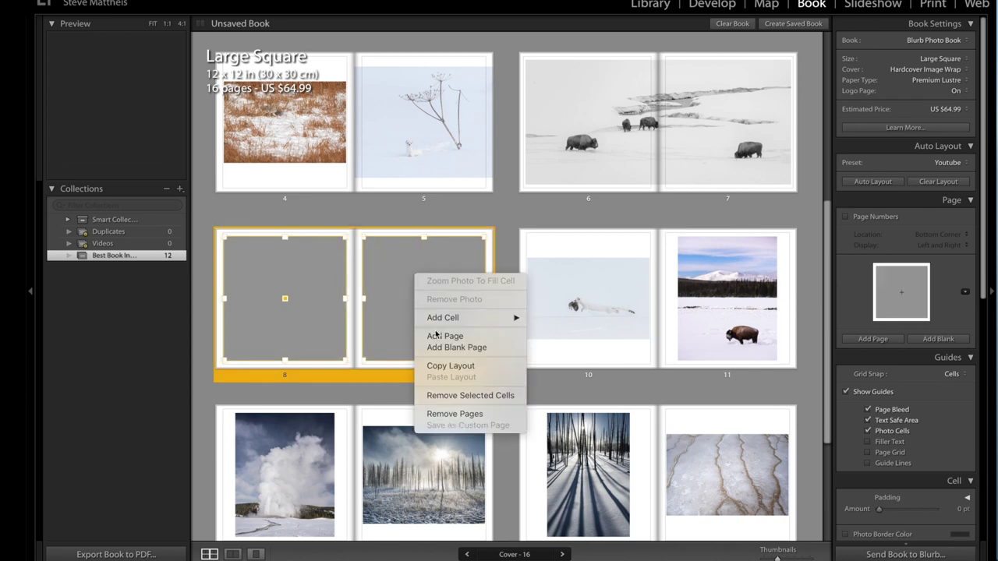
left_click(459, 414)
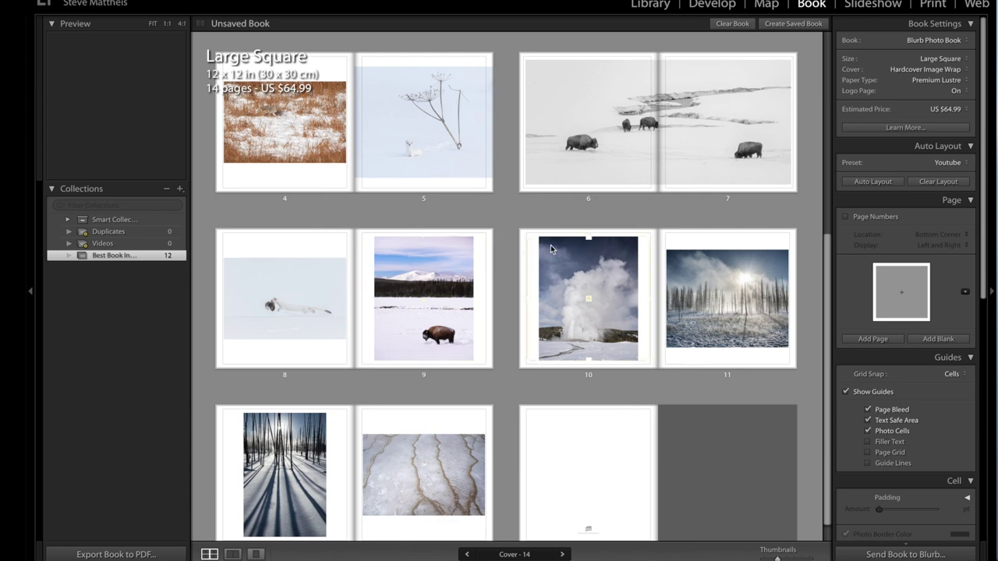
Insert a blank page 11 after page 10 and give it a photo-with-text layout
right_click(534, 261)
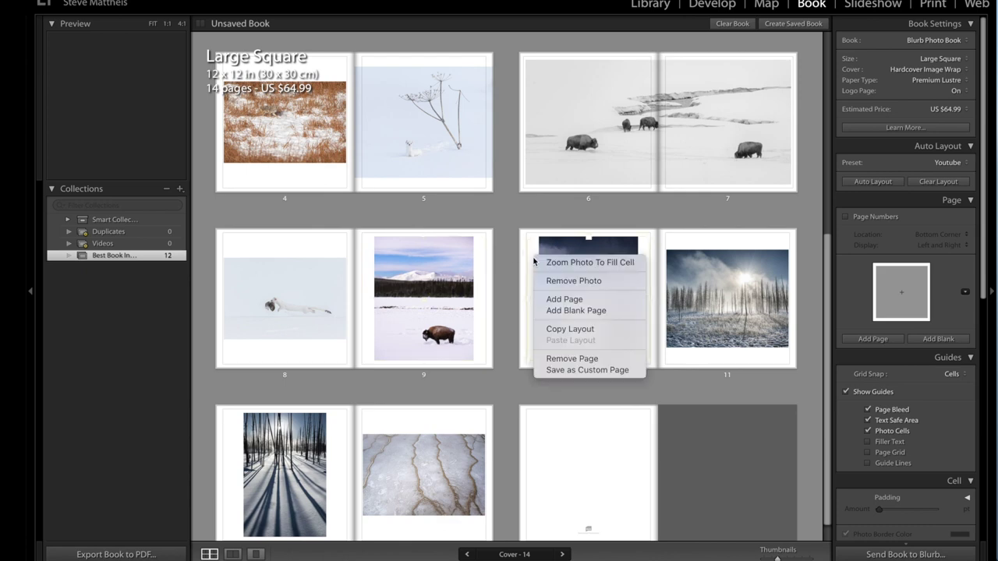
left_click(565, 311)
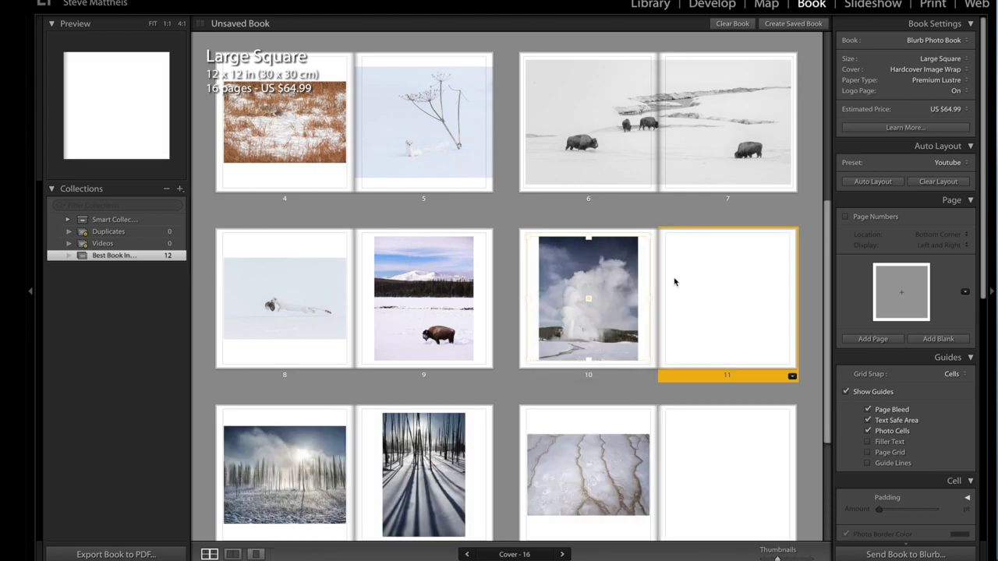
left_click(966, 293)
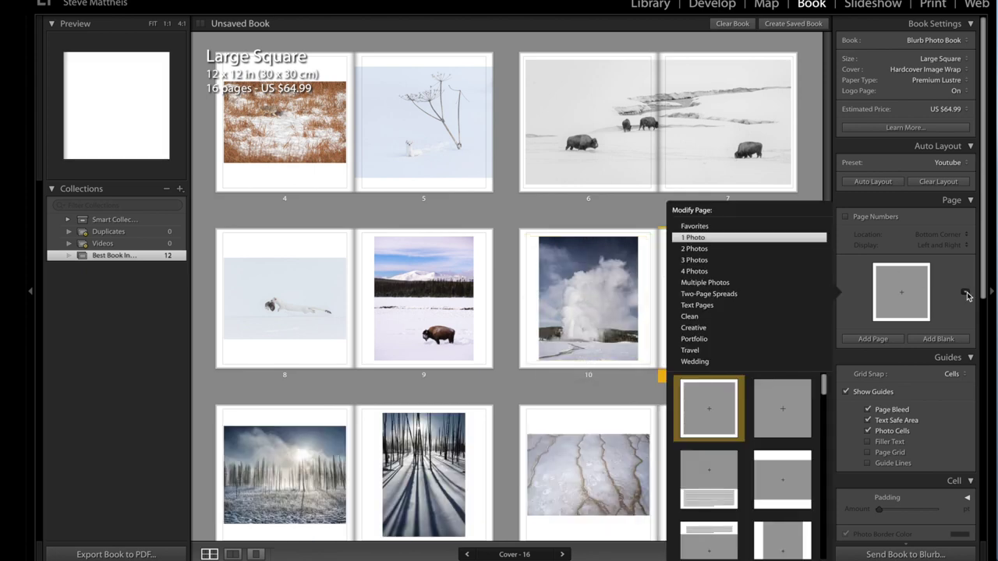
left_click(710, 464)
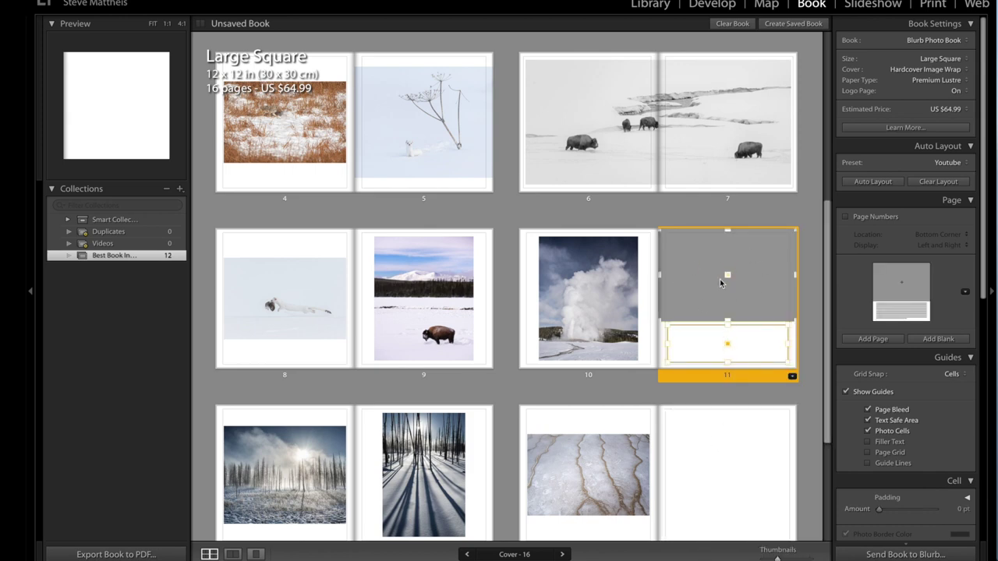
Browse the 3 Photos layouts without changing page 11, then reselect page 11 for its page actions
left_click(966, 292)
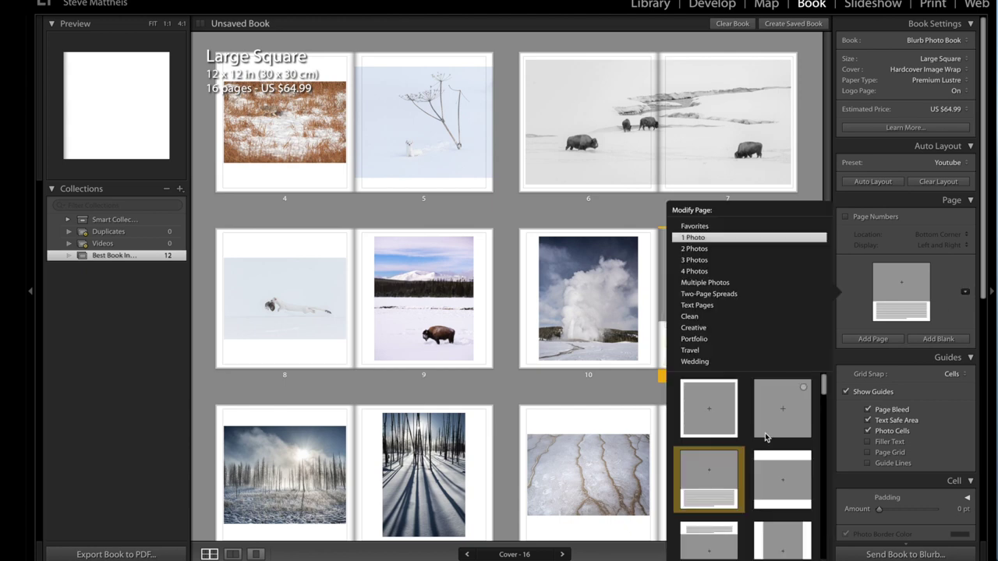
scroll(749, 457, "down", 6)
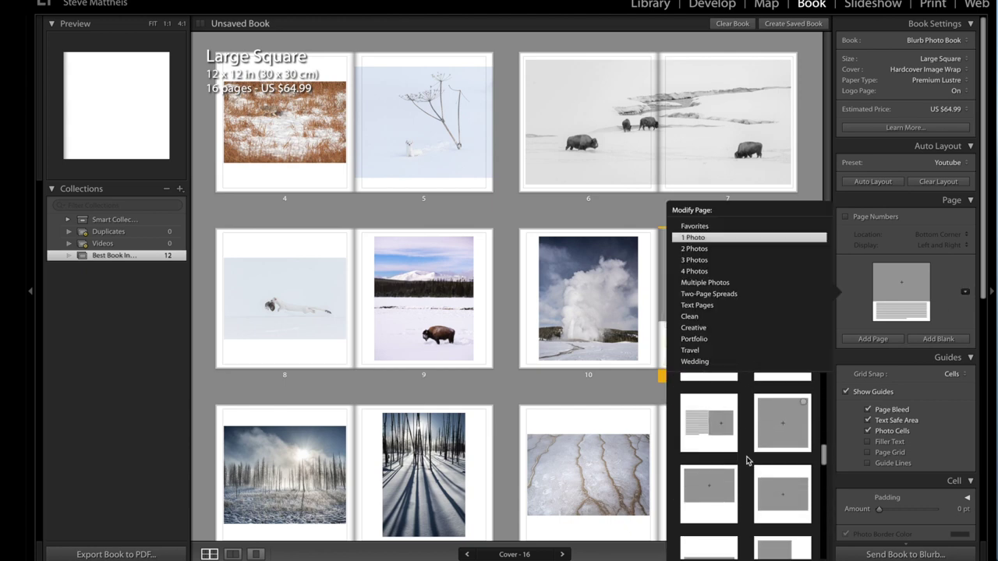
scroll(746, 461, "down", 4)
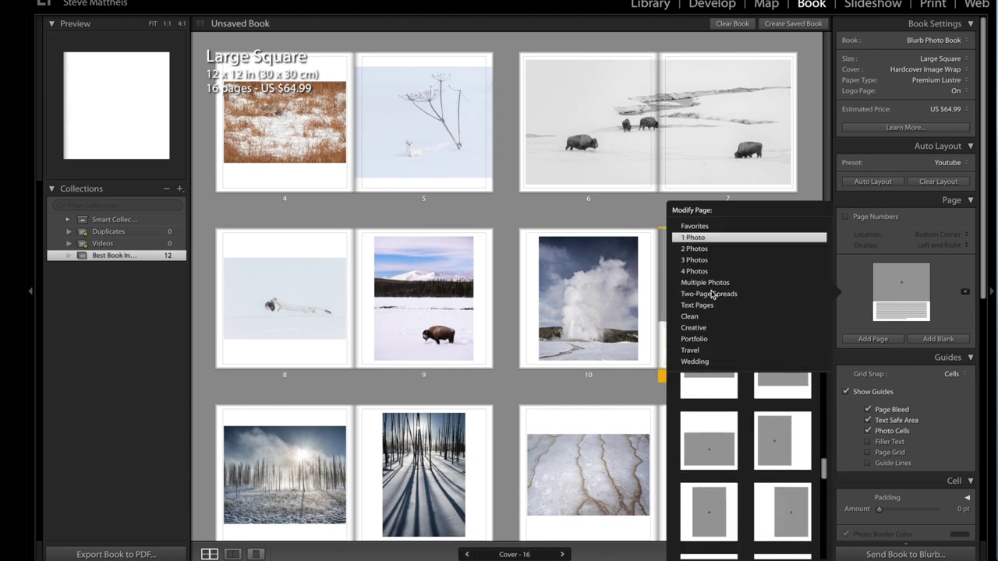
left_click(700, 260)
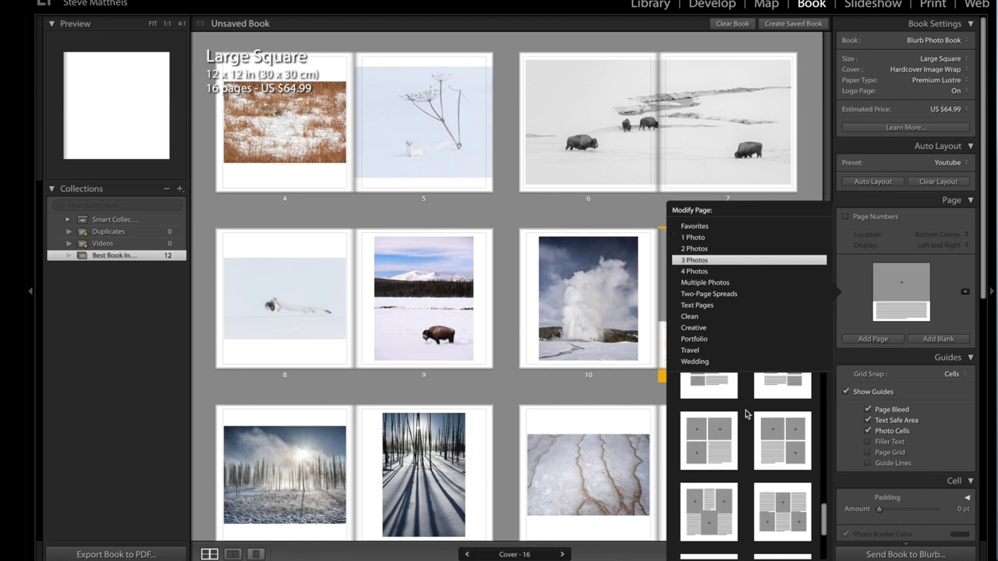
scroll(746, 417, "up", 5)
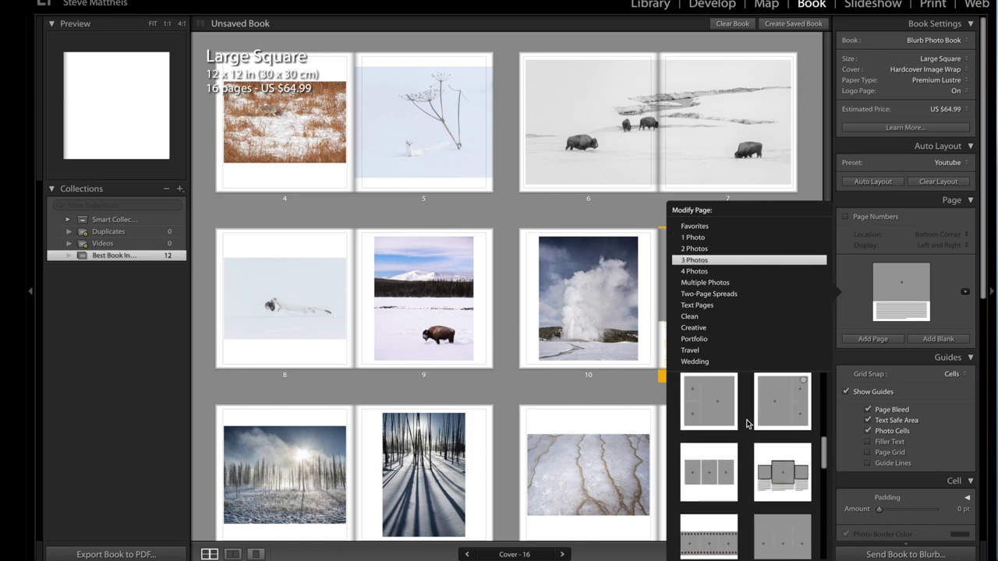
scroll(746, 424, "up", 1)
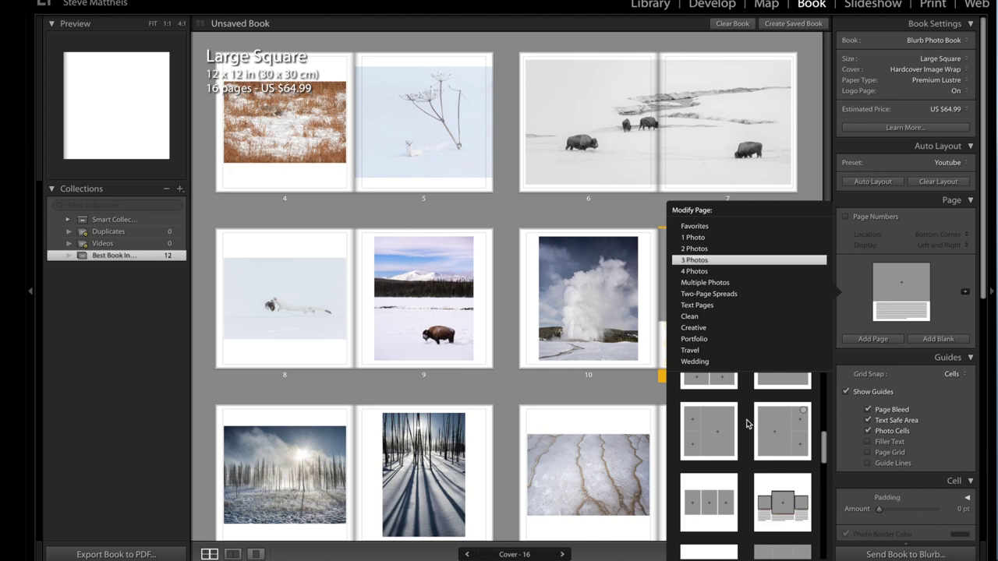
left_click(622, 206)
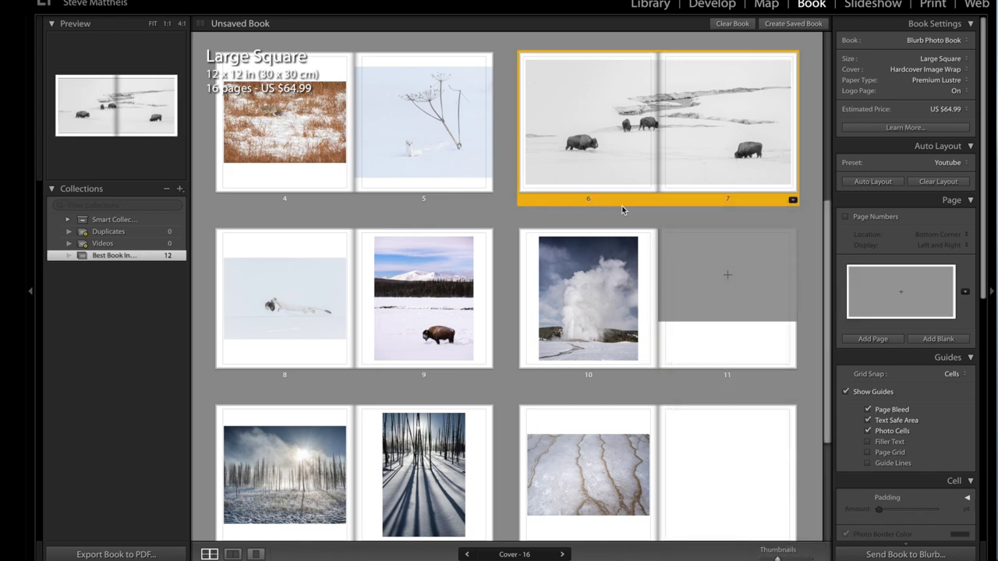
left_click(774, 289)
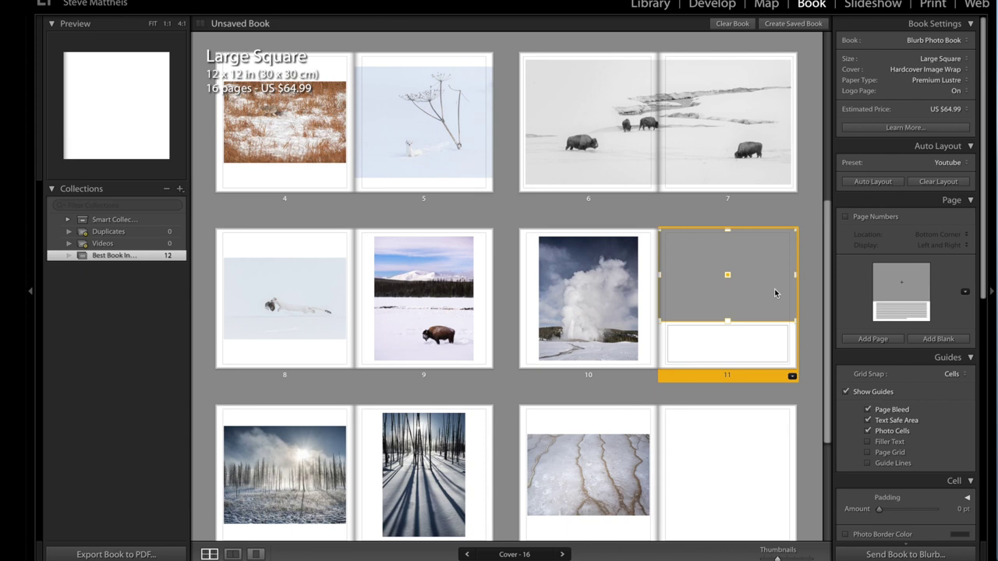
right_click(774, 292)
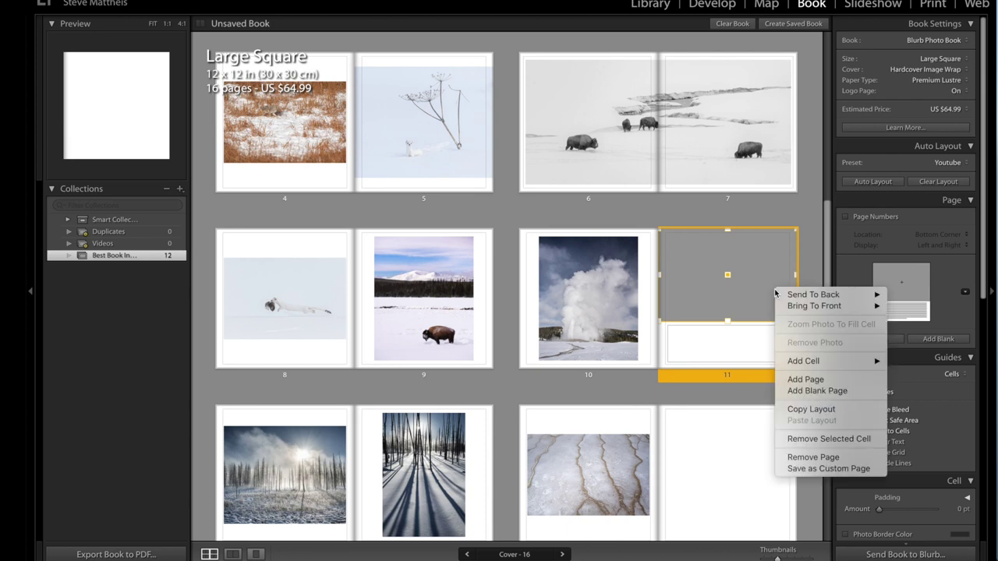
left_click(815, 458)
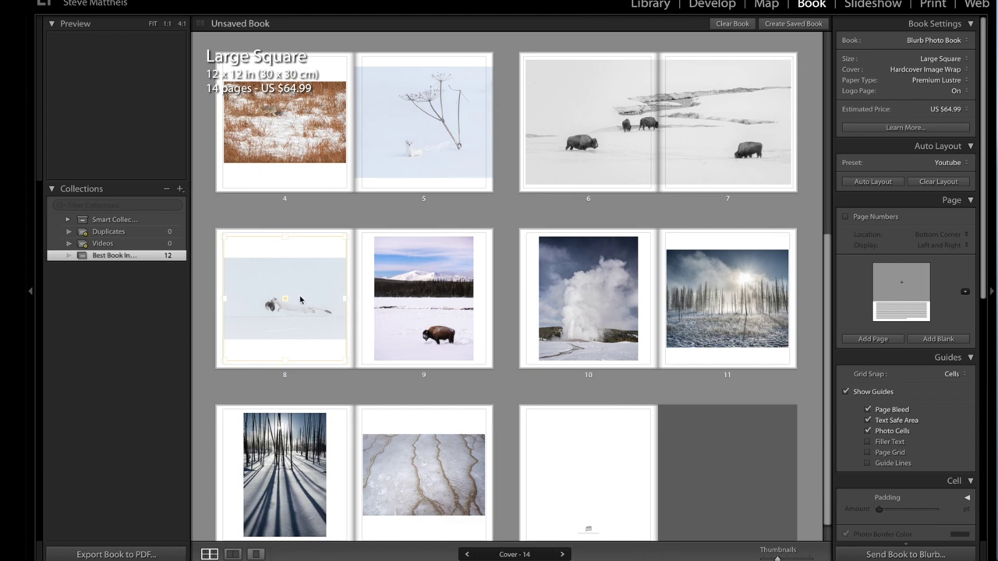
left_click_drag(309, 287, 422, 293)
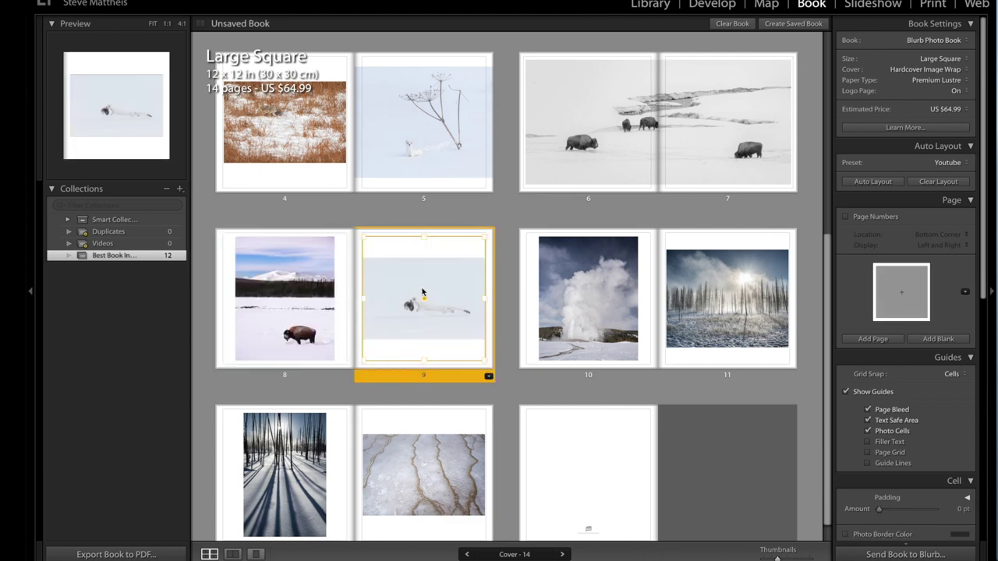
left_click(516, 400)
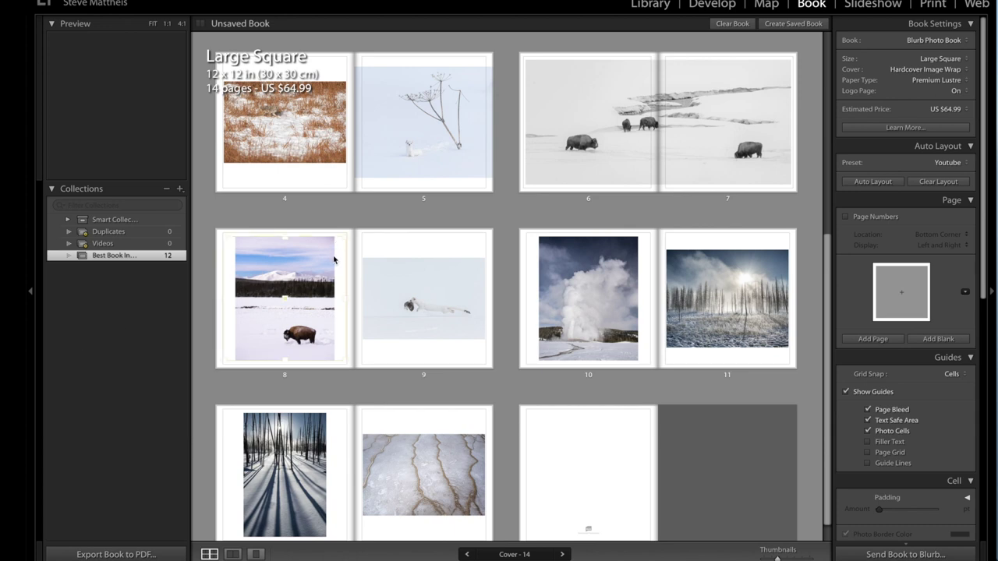
scroll(570, 322, "down", 1)
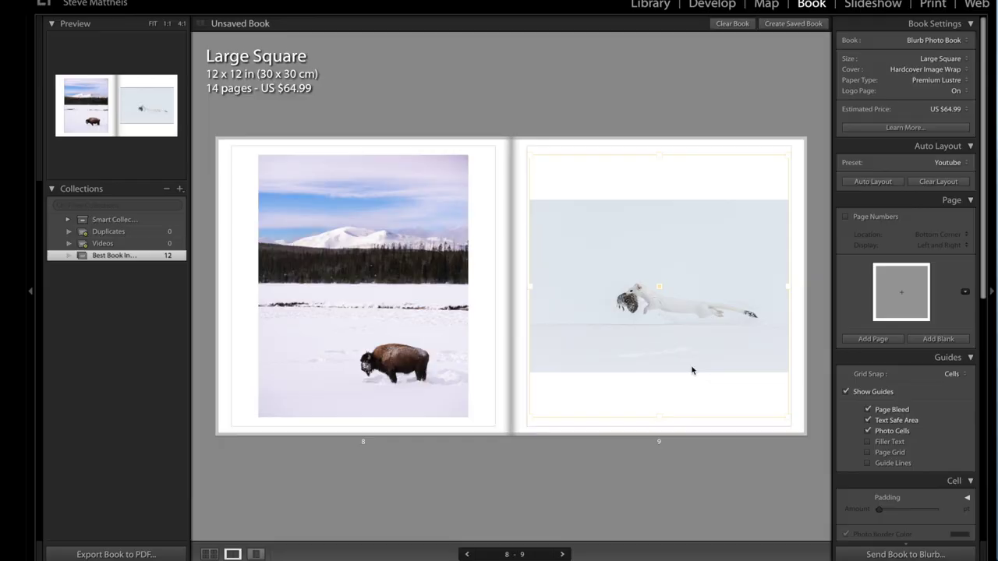
Add a photo-text box under the page 9 weasel photo reading 'January 2020 Long-Tailed Weasel'
left_click(669, 336)
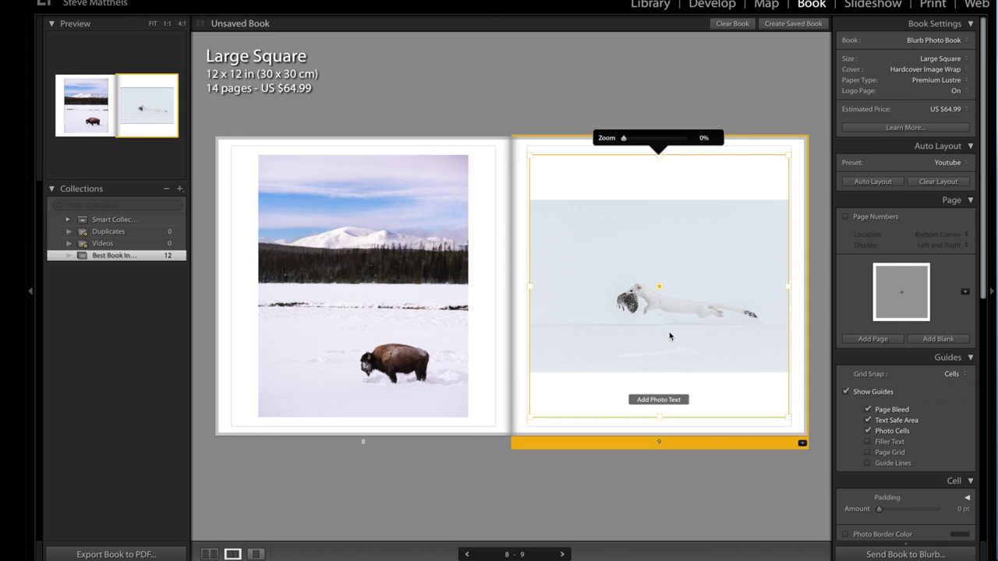
left_click(391, 306)
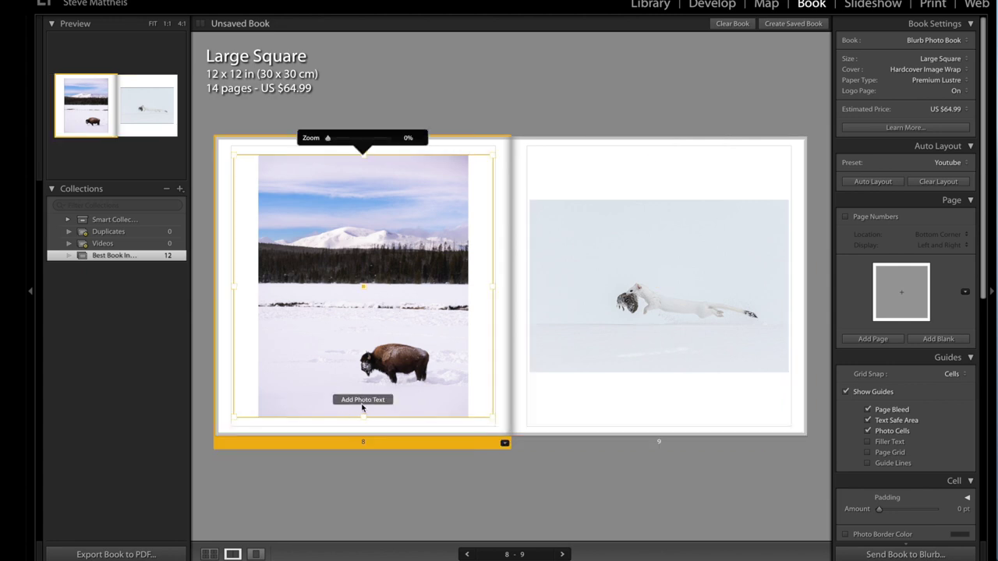
left_click(592, 293)
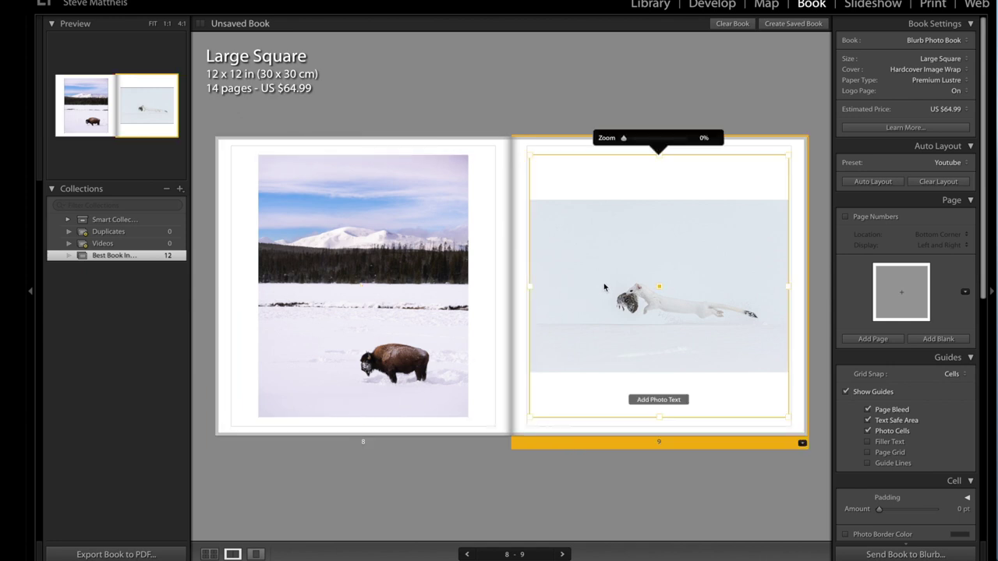
left_click(663, 400)
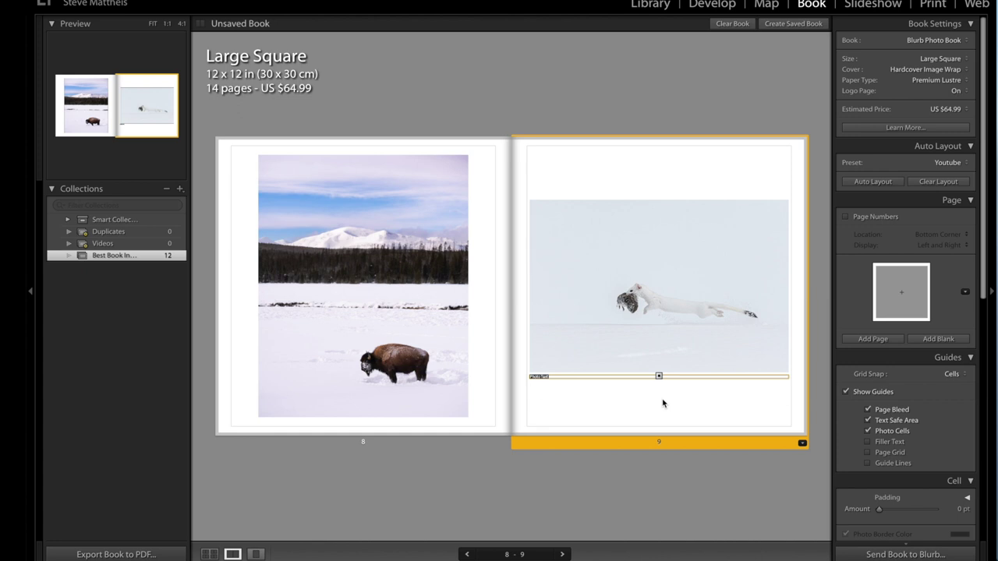
left_click(662, 399)
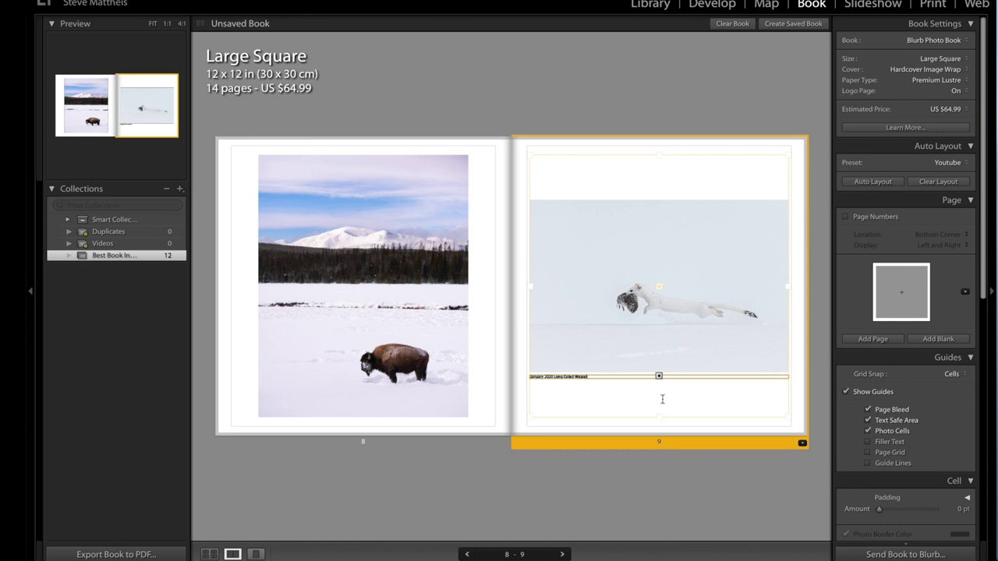
left_click(662, 399)
Center the page 9 caption and enlarge it to 34.7 pt, keeping Myriad Pro Regular over Noteworthy
scroll(897, 422, "down", 3)
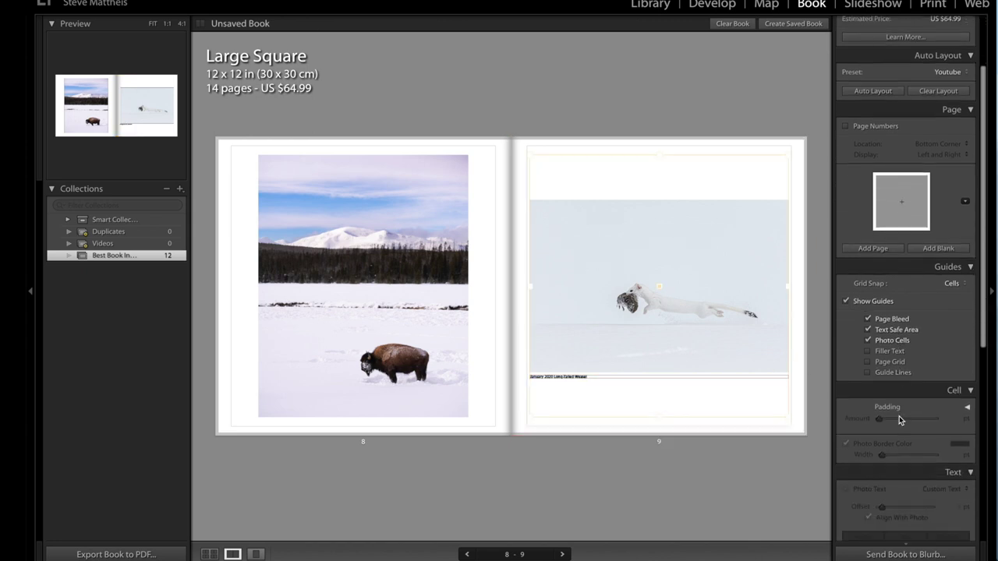
scroll(900, 419, "down", 7)
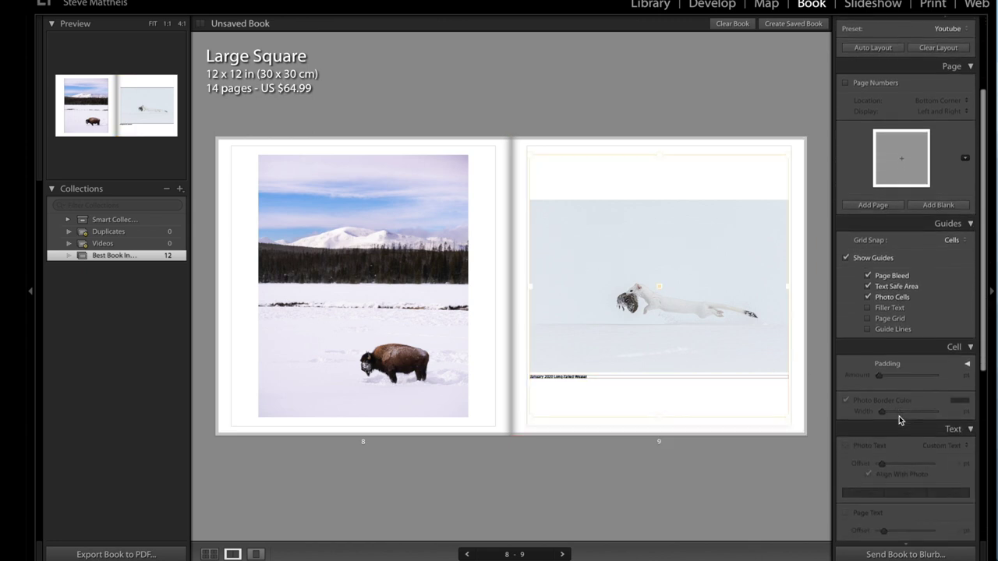
left_click(583, 376)
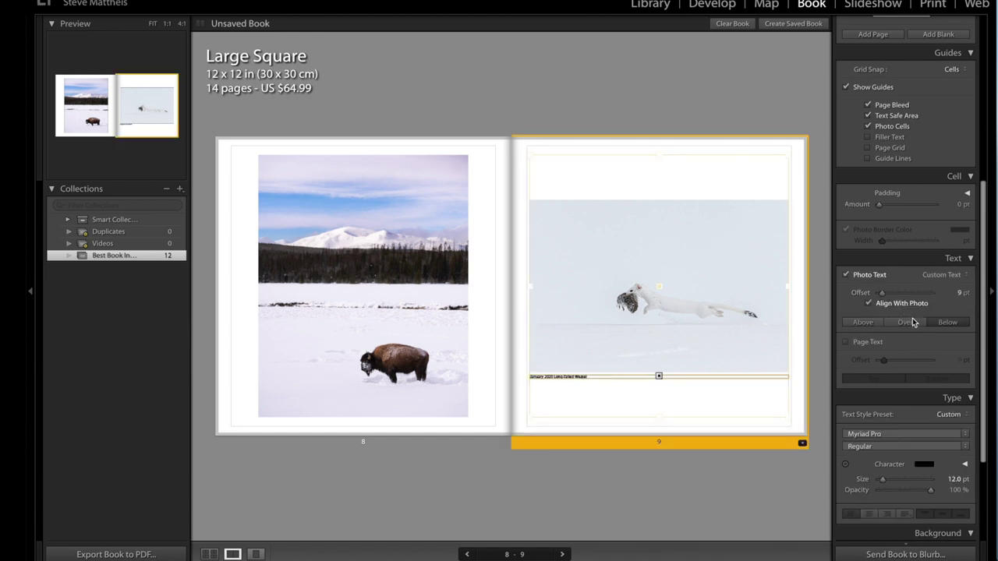
scroll(917, 393, "down", 3)
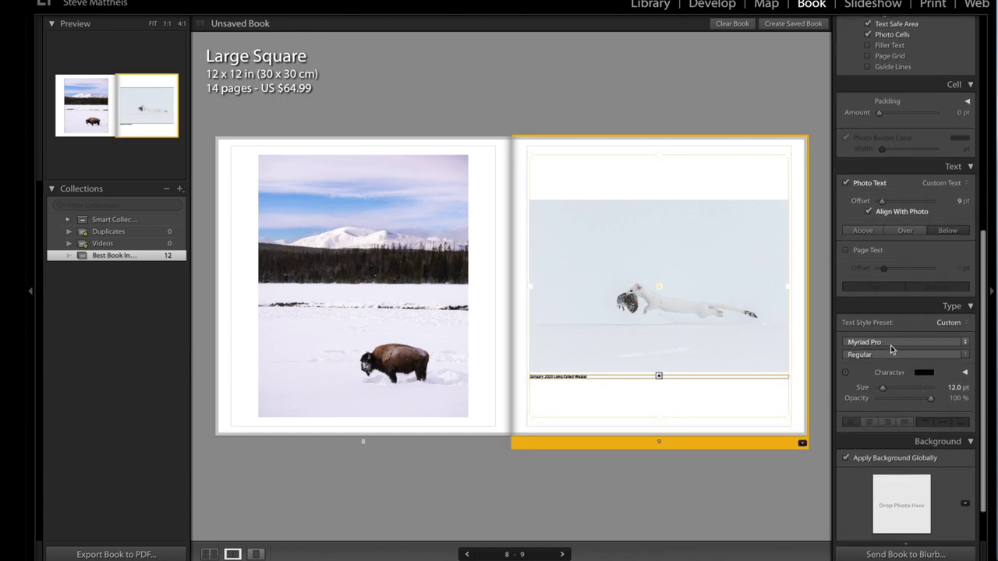
left_click(872, 423)
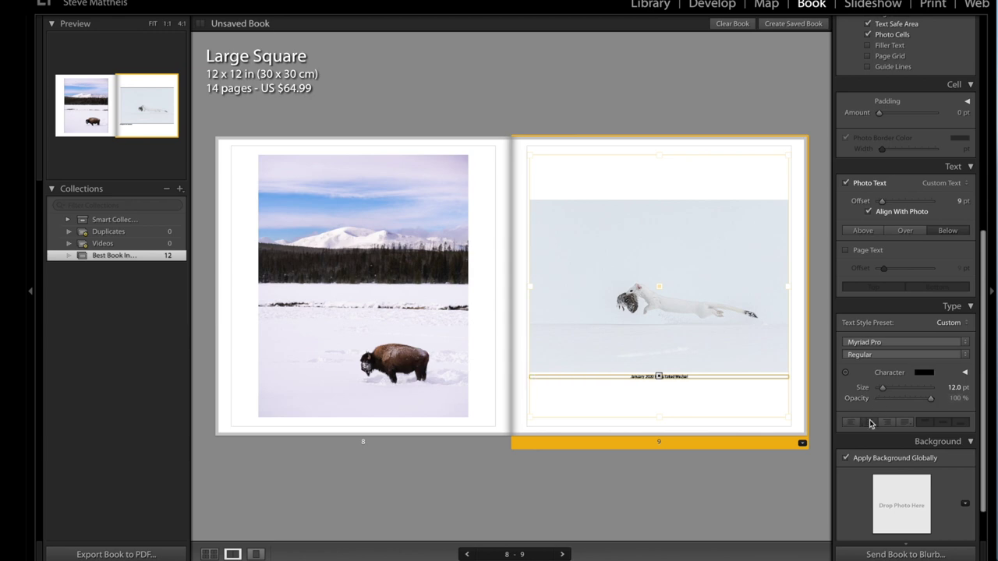
left_click(884, 347)
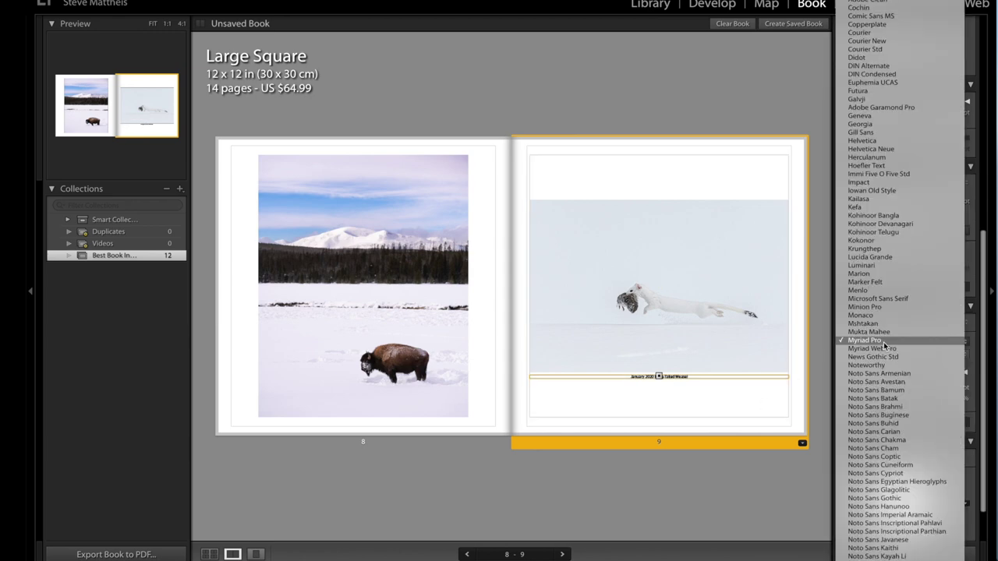
left_click(882, 365)
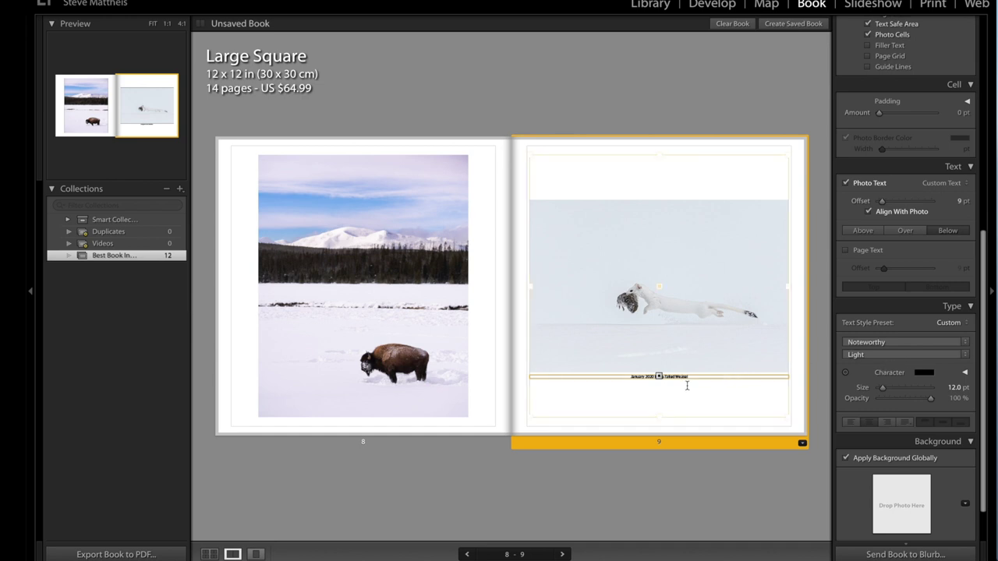
key("ctrl+z")
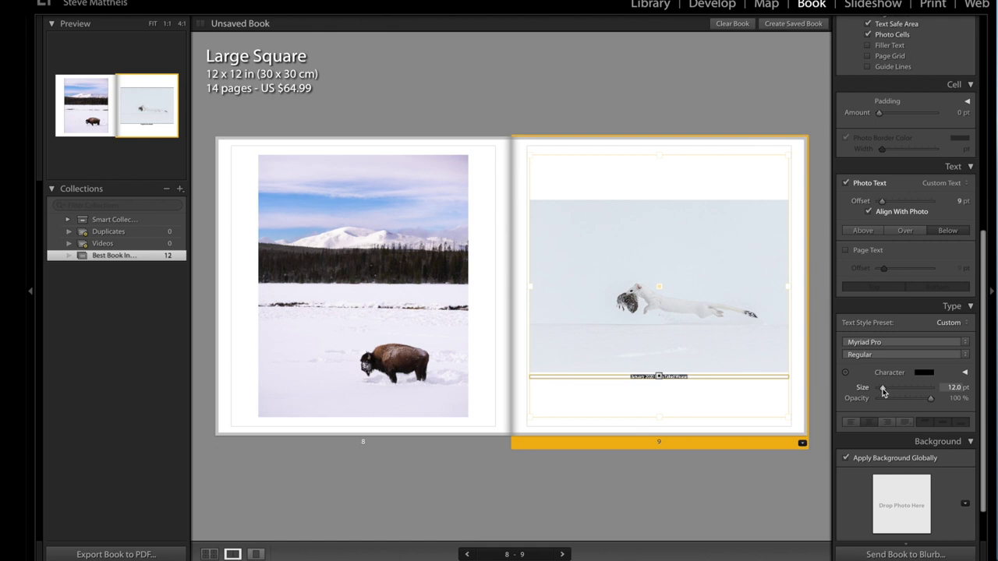
left_click_drag(883, 390, 893, 393)
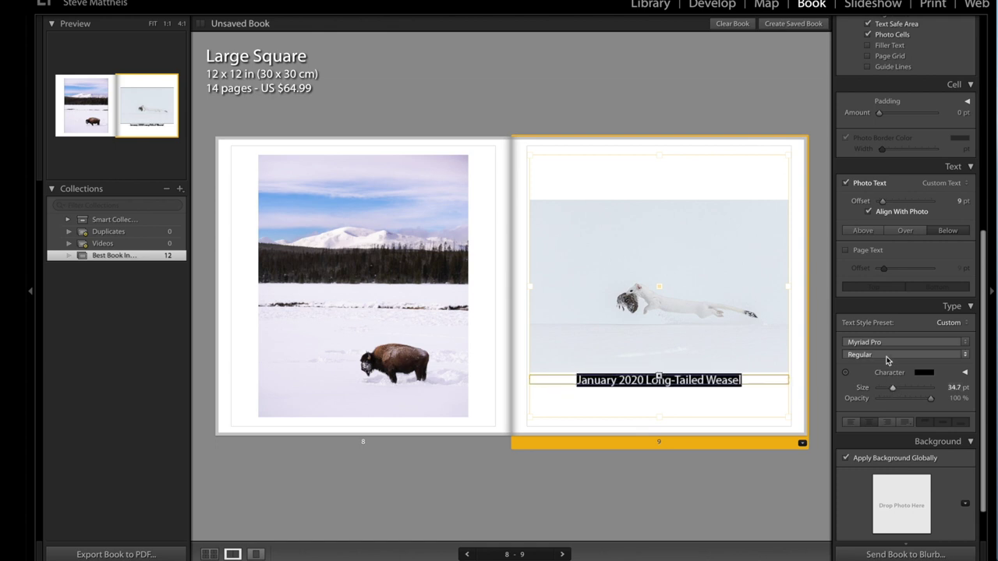
left_click(757, 410)
left_click(724, 109)
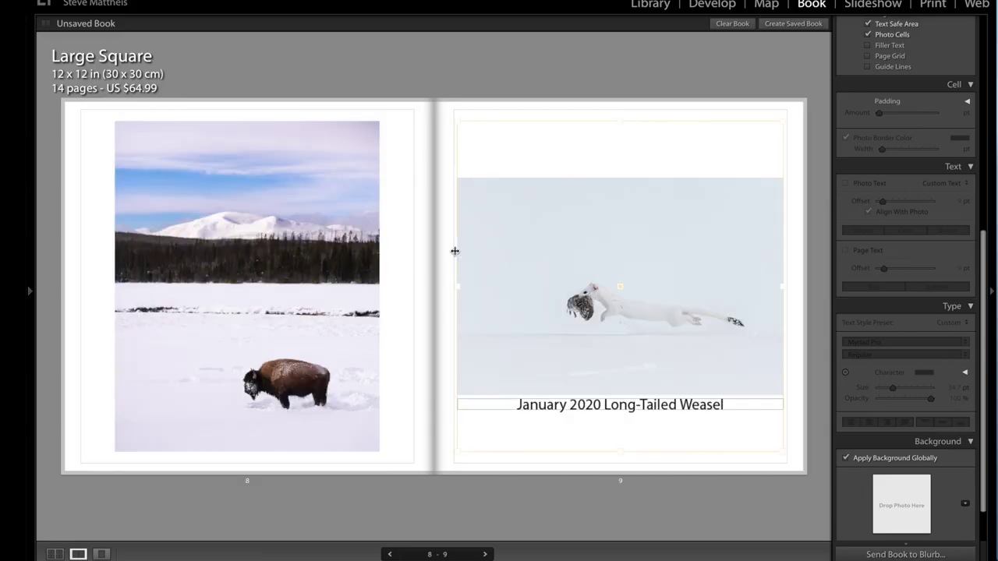
Step back from spread 8–9 to the cover, showing the weasel back and cracked-ground front covers
key("Left")
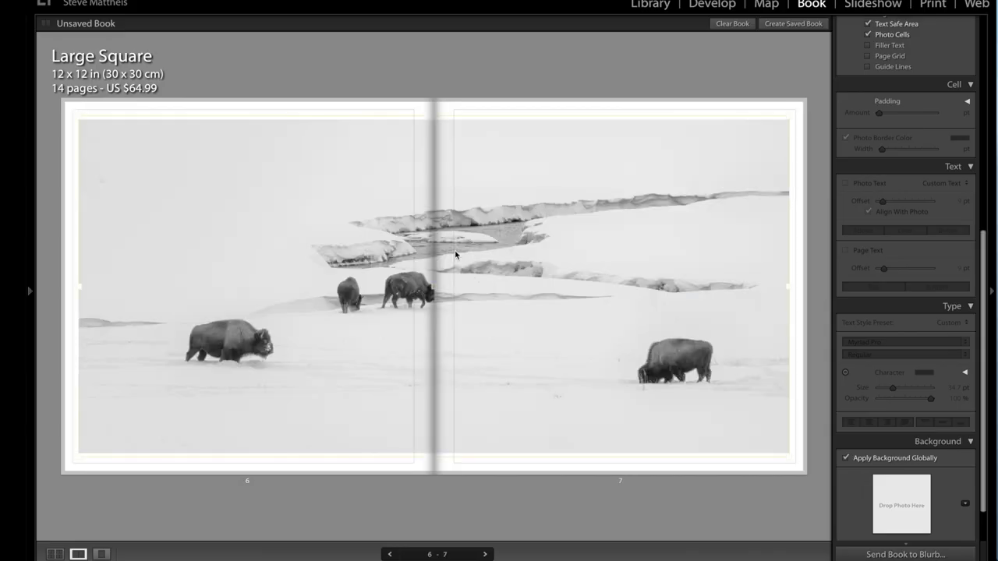
key("Left")
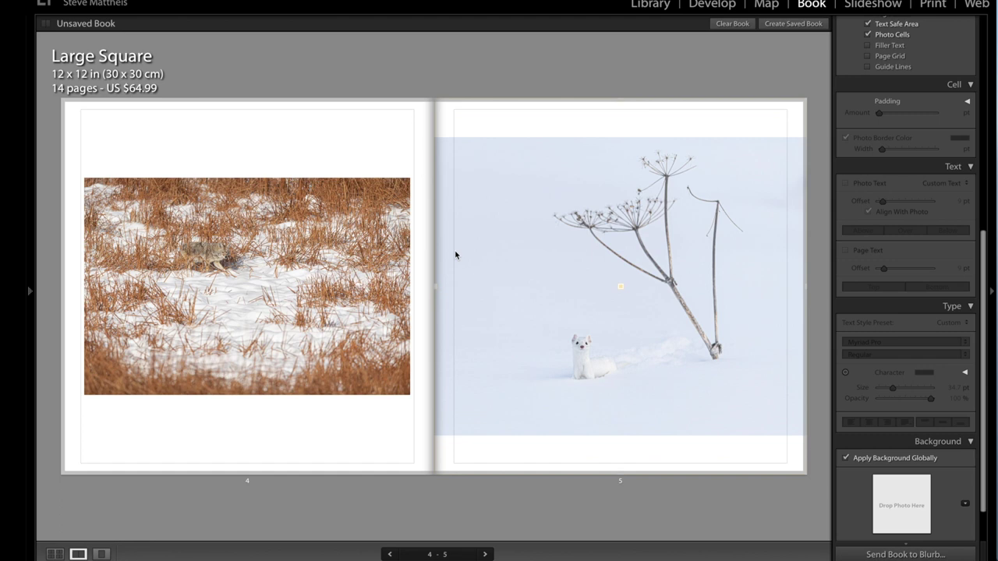
key("Left")
key("Left")
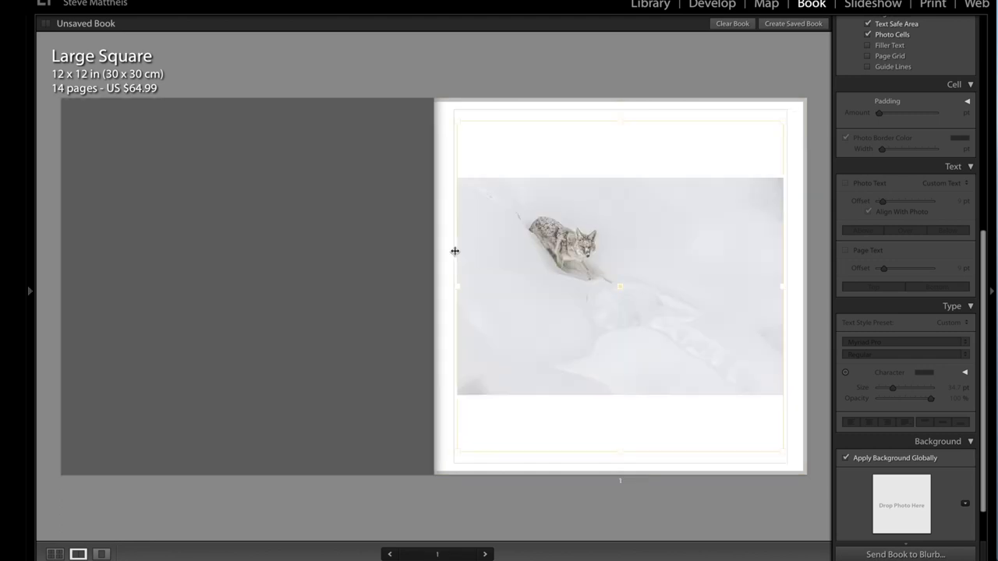
key("Left")
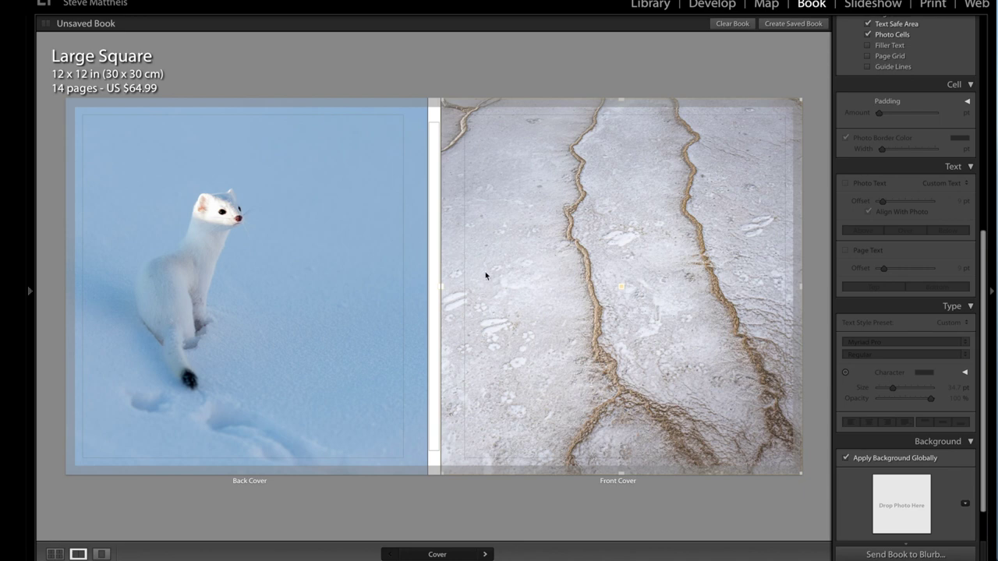
left_click(556, 376)
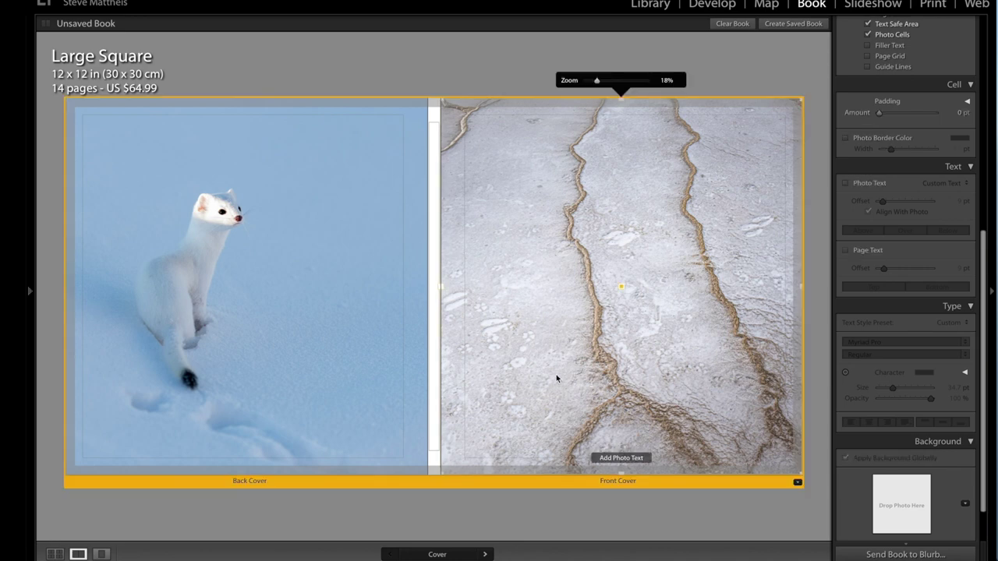
left_click(636, 518)
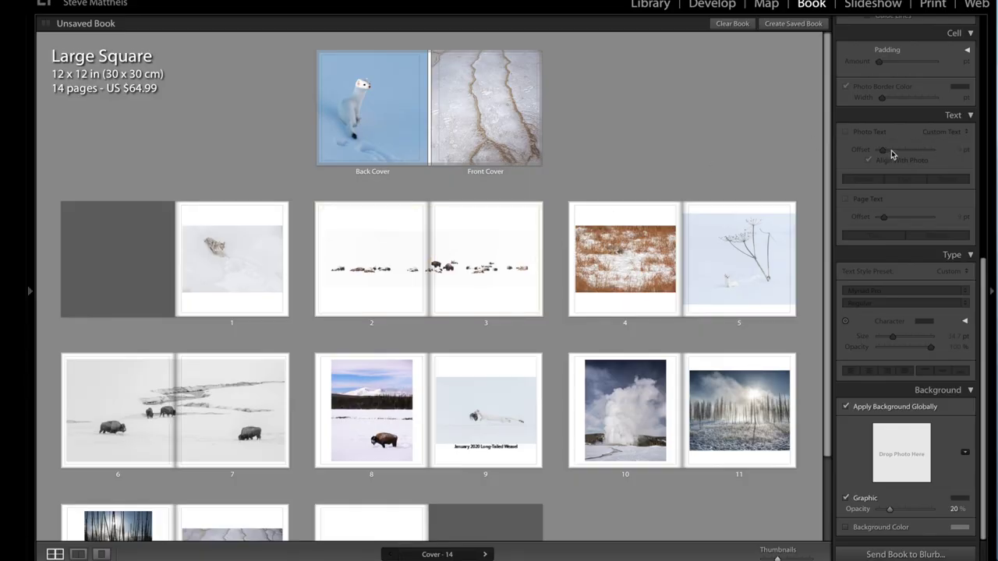
Scroll the right panel to check the Large Square book's 14 pages and US $64.99 price
scroll(891, 155, "up", 10)
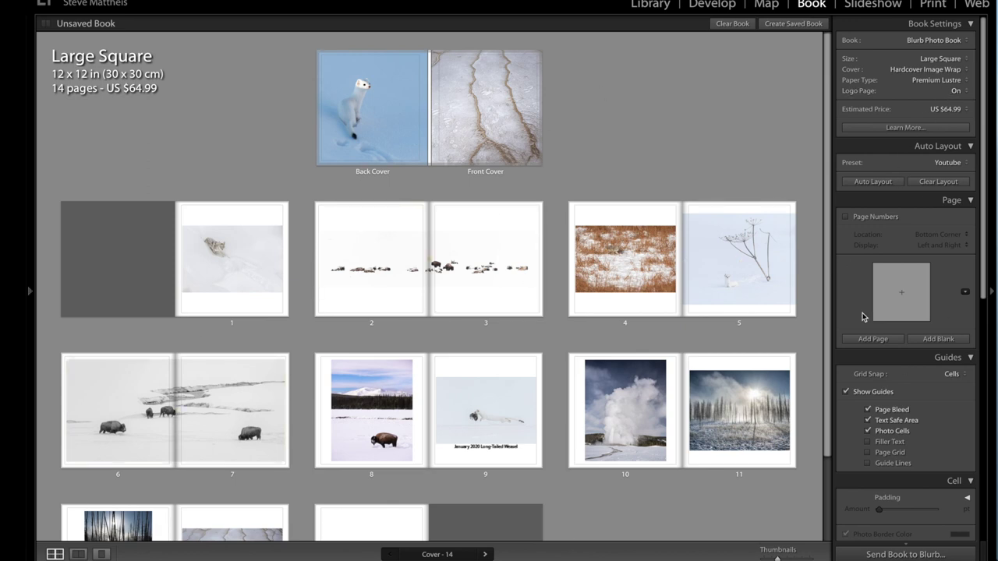
scroll(862, 316, "down", 10)
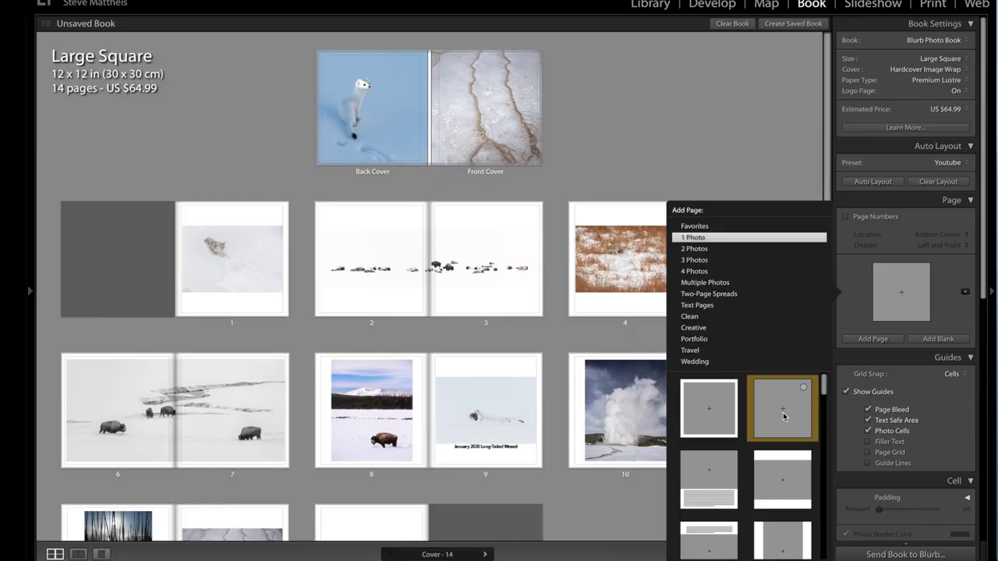
Add a new page 14 with a side-by-side layout from the 2 Photos templates
left_click(703, 250)
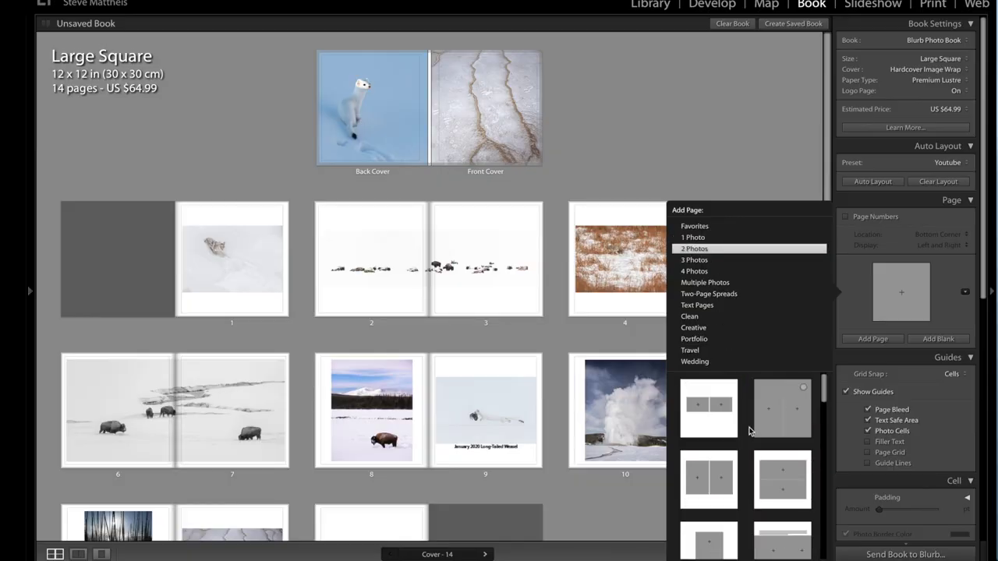
scroll(749, 431, "down", 2)
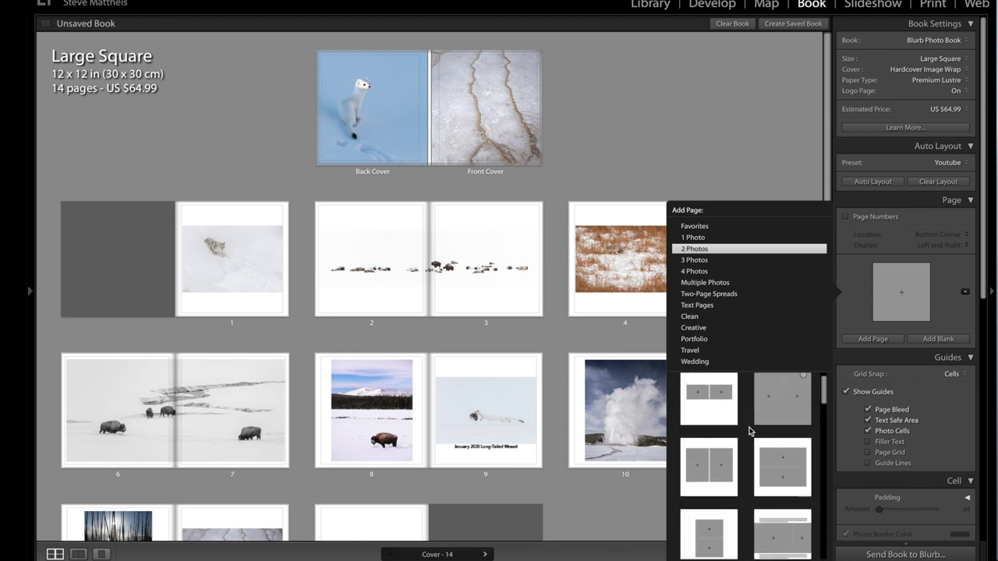
scroll(719, 465, "up", 2)
left_click(705, 488)
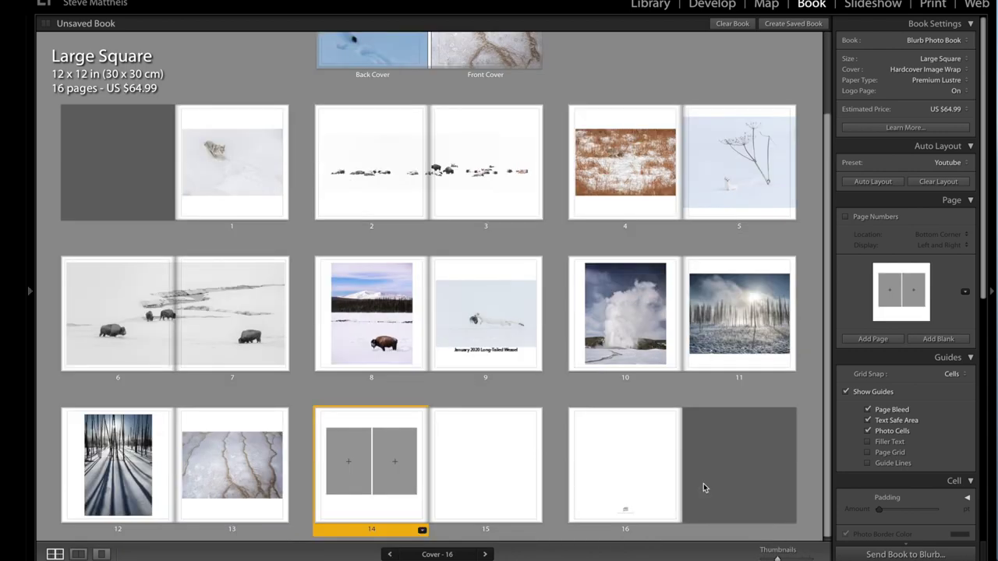